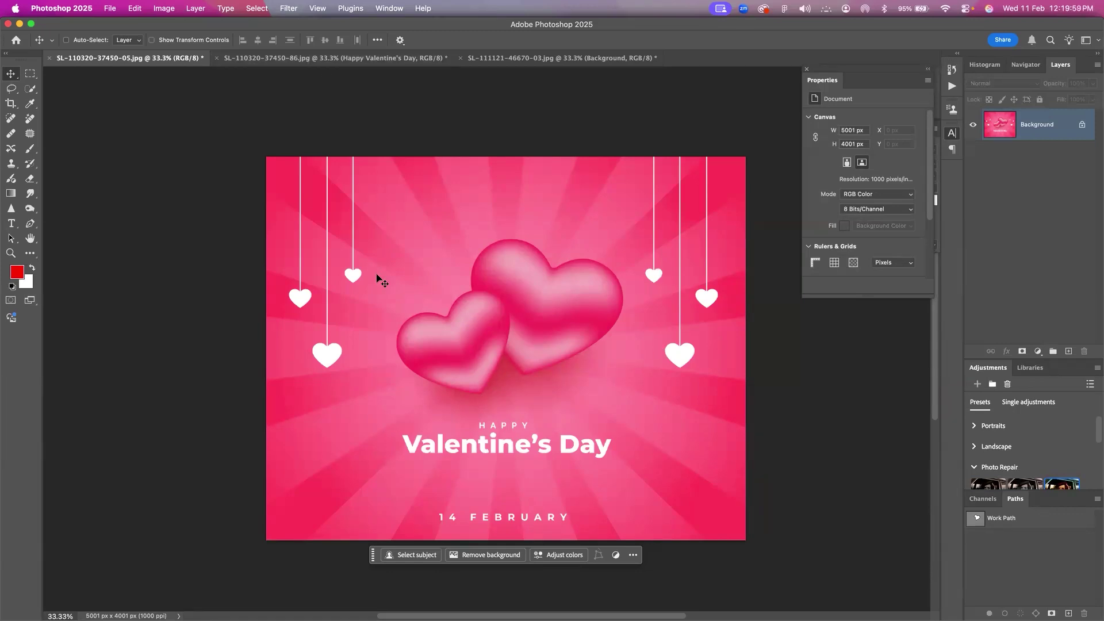
{"action": "left_click", "coordinate": [314, 58]}
{"action": "left_click", "coordinate": [527, 60]}
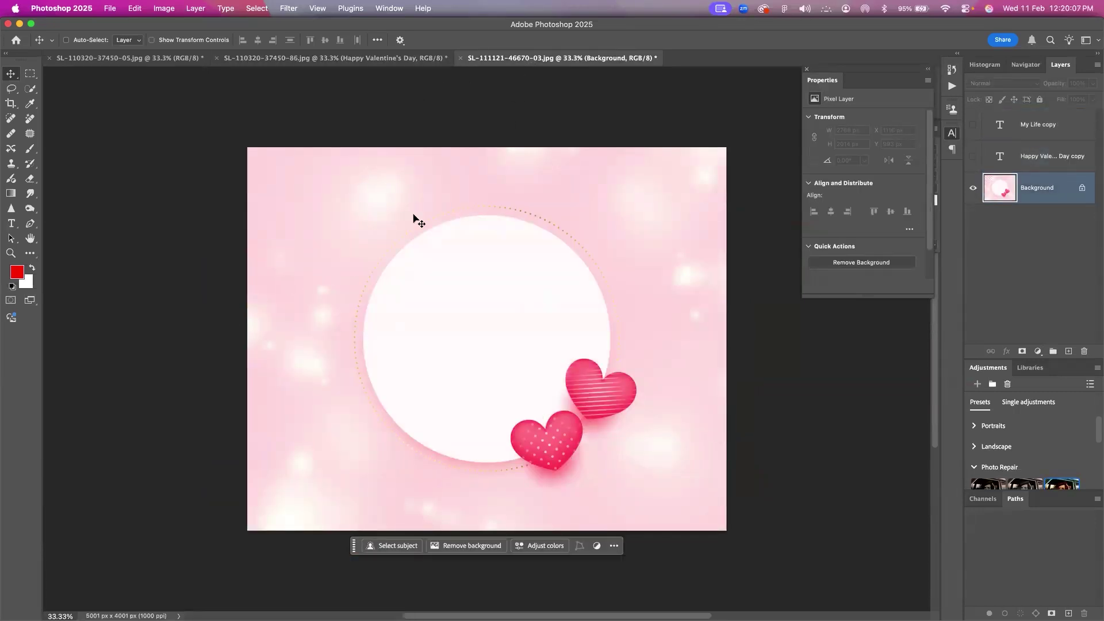
Switch to the file browser, select the two couple photos and open them both in Photoshop.
{"action": "key", "text": "super+Tab"}
{"action": "key", "text": "Tab"}
{"action": "key", "text": "Tab"}
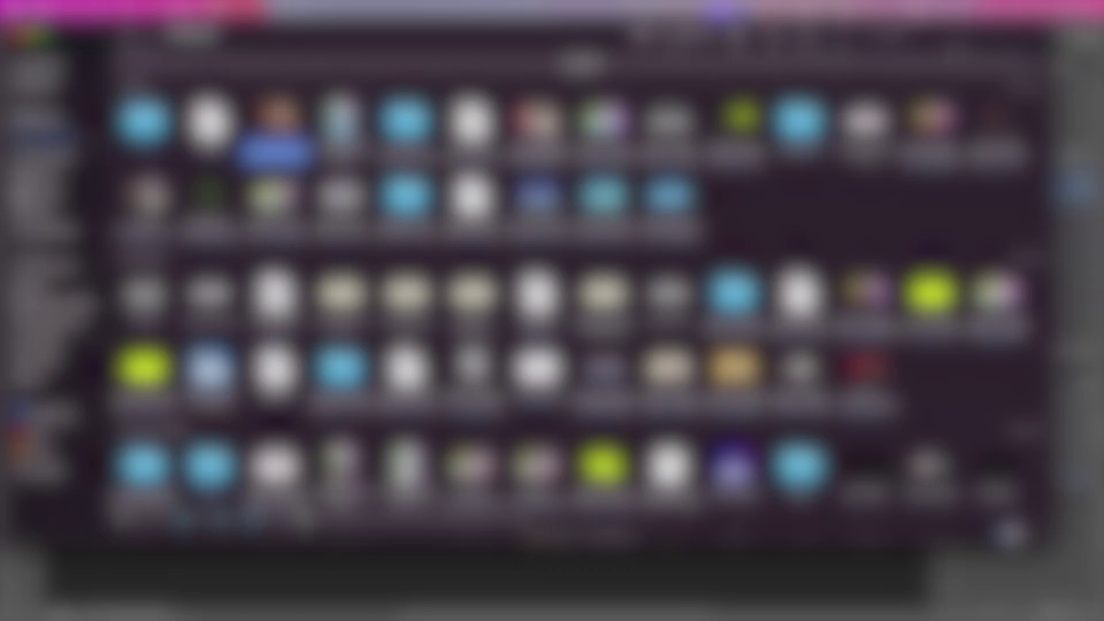
{"action": "left_click", "coordinate": [538, 123]}
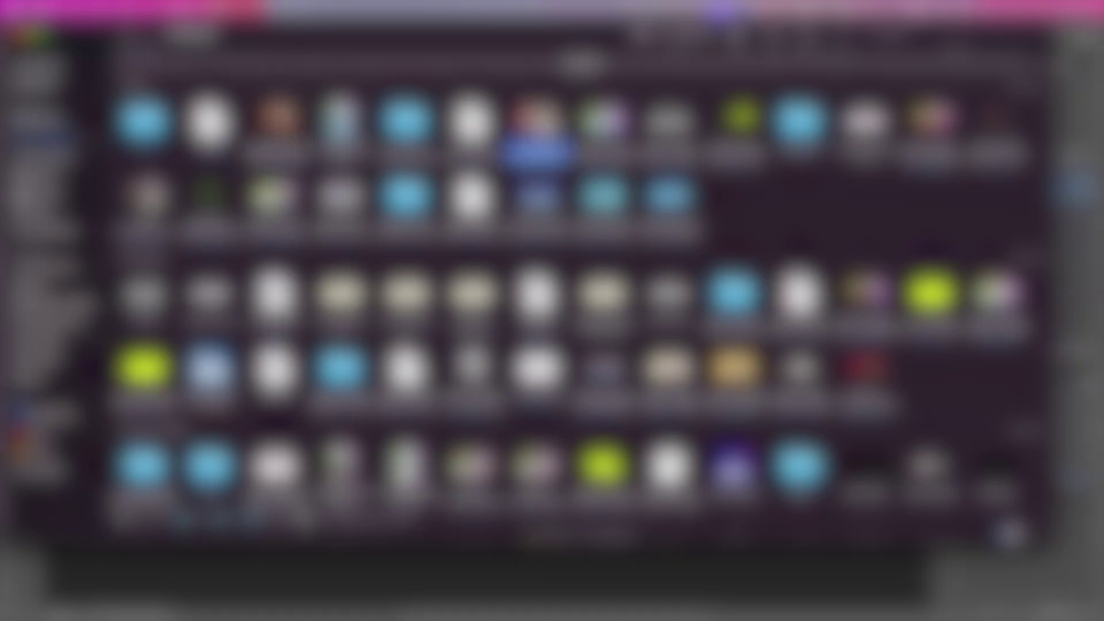
{"action": "left_click", "coordinate": [147, 196], "text": "super"}
{"action": "right_click", "coordinate": [546, 111]}
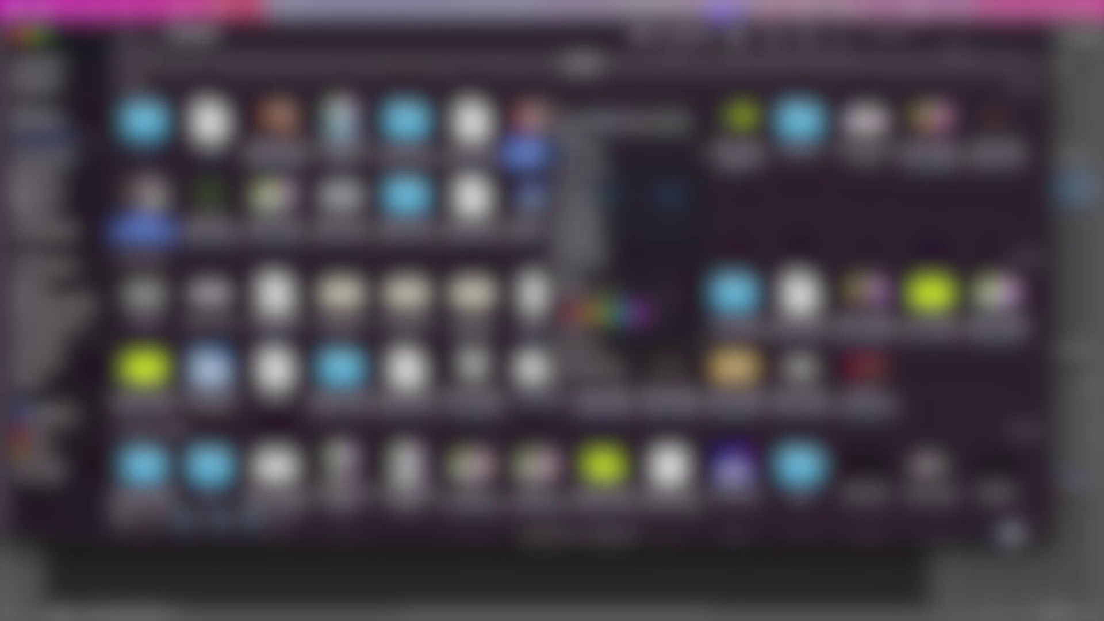
{"action": "mouse_move", "coordinate": [632, 152]}
{"action": "left_click", "coordinate": [769, 172]}
{"action": "left_click_drag", "start_coordinate": [539, 122], "coordinate": [697, 56]}
{"action": "key", "text": "super+Tab"}
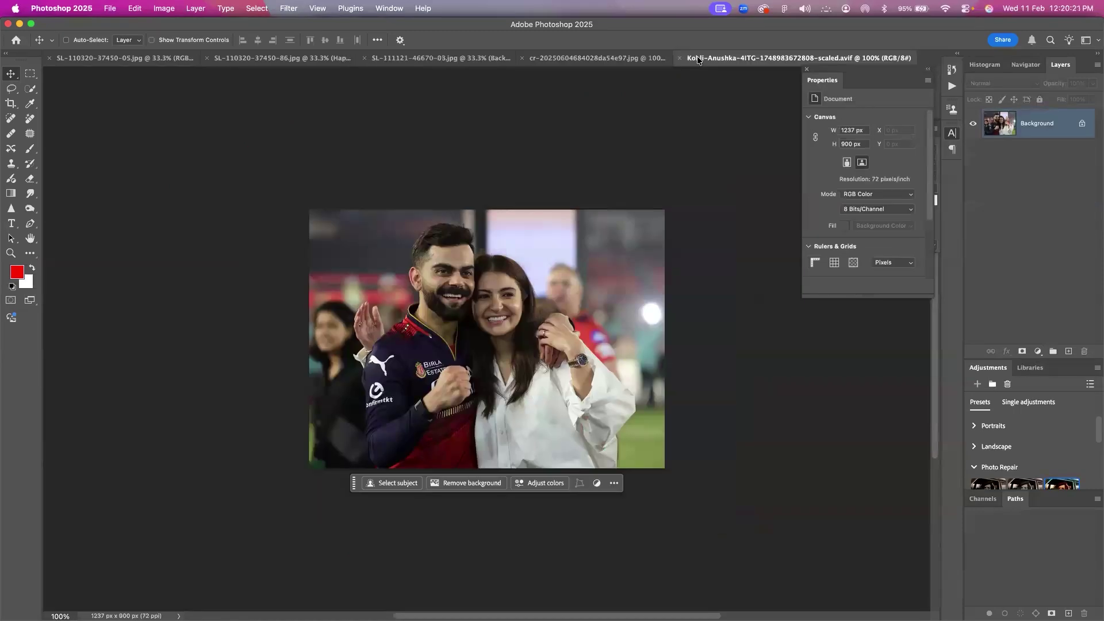
{"action": "left_click", "coordinate": [659, 60]}
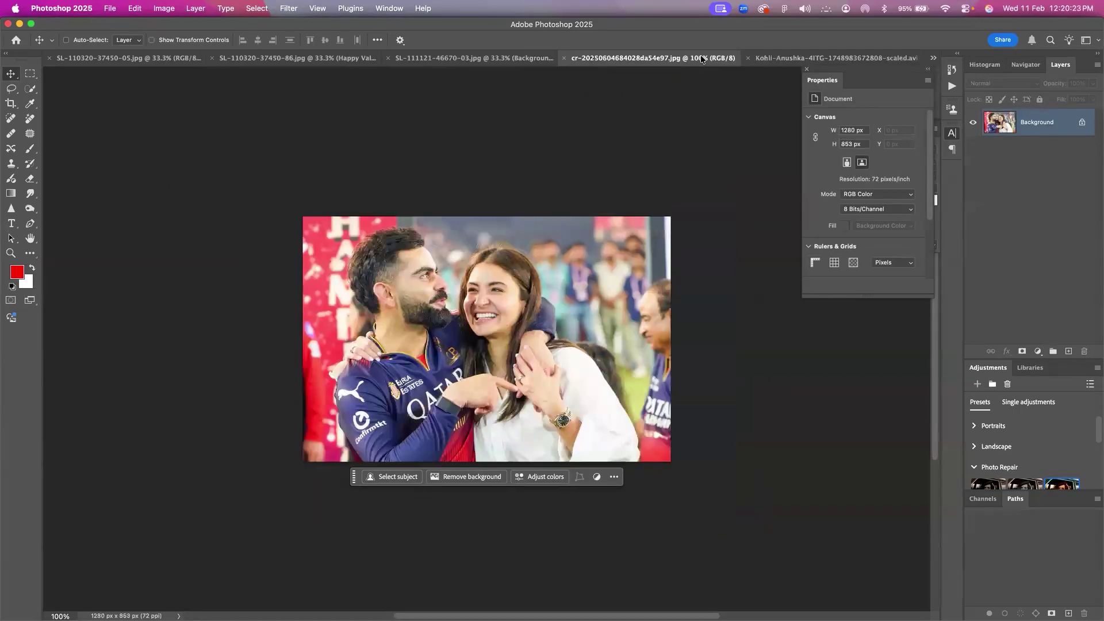
{"action": "left_click", "coordinate": [777, 57]}
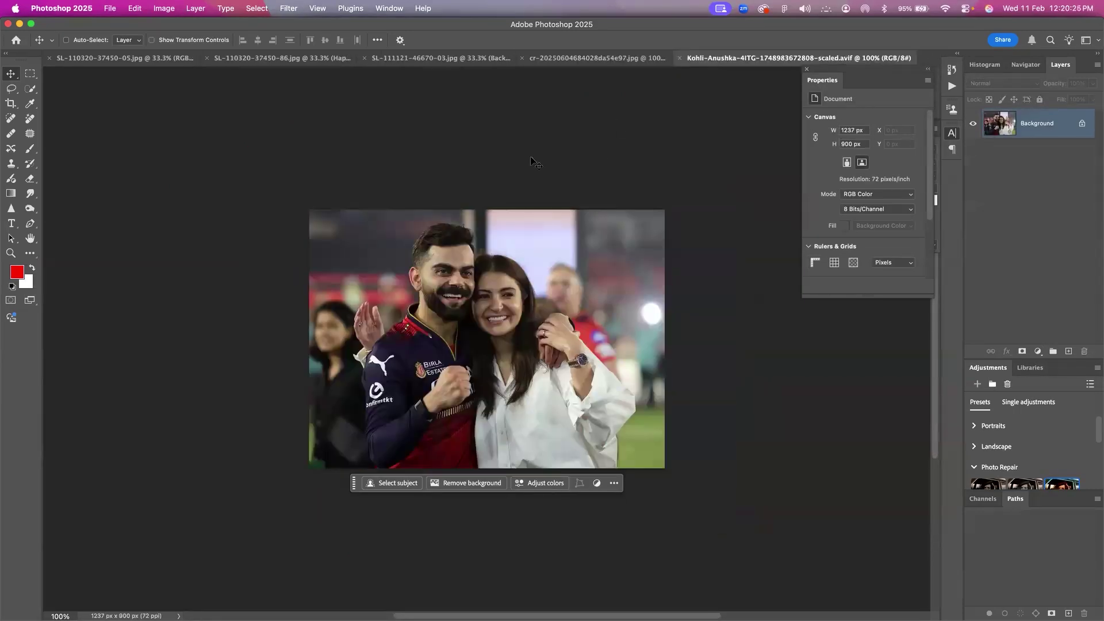
{"action": "left_click", "coordinate": [105, 62]}
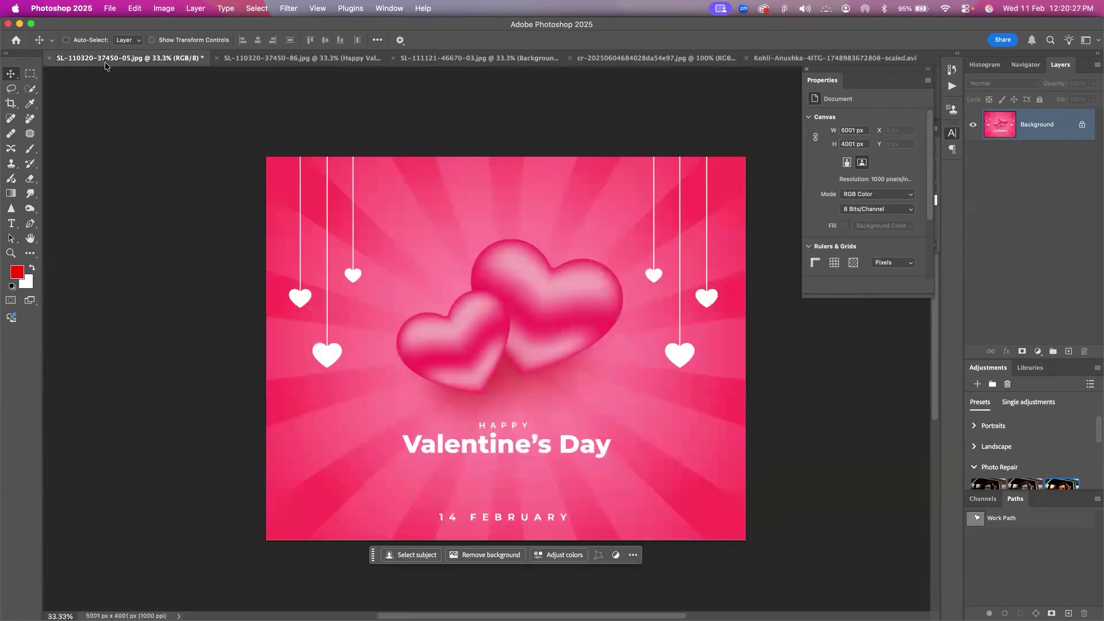
Trace the visible outline of the larger heart with the Pen tool, following the smaller heart's edge where they overlap, and close the path.
{"action": "key", "text": "z"}
{"action": "left_click", "coordinate": [514, 321]}
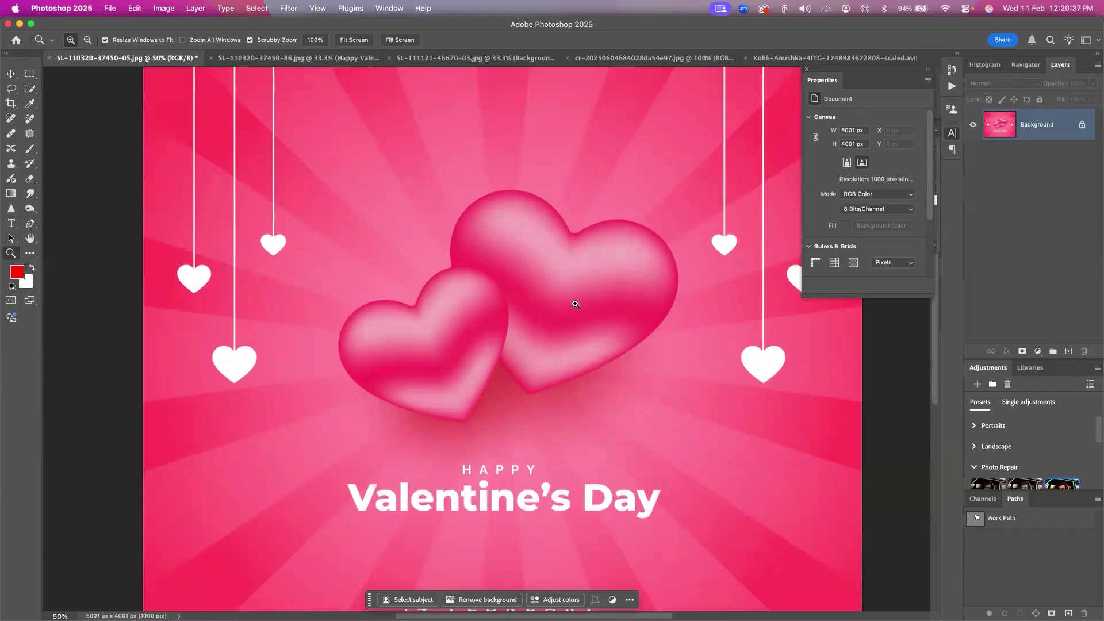
{"action": "key", "text": "p"}
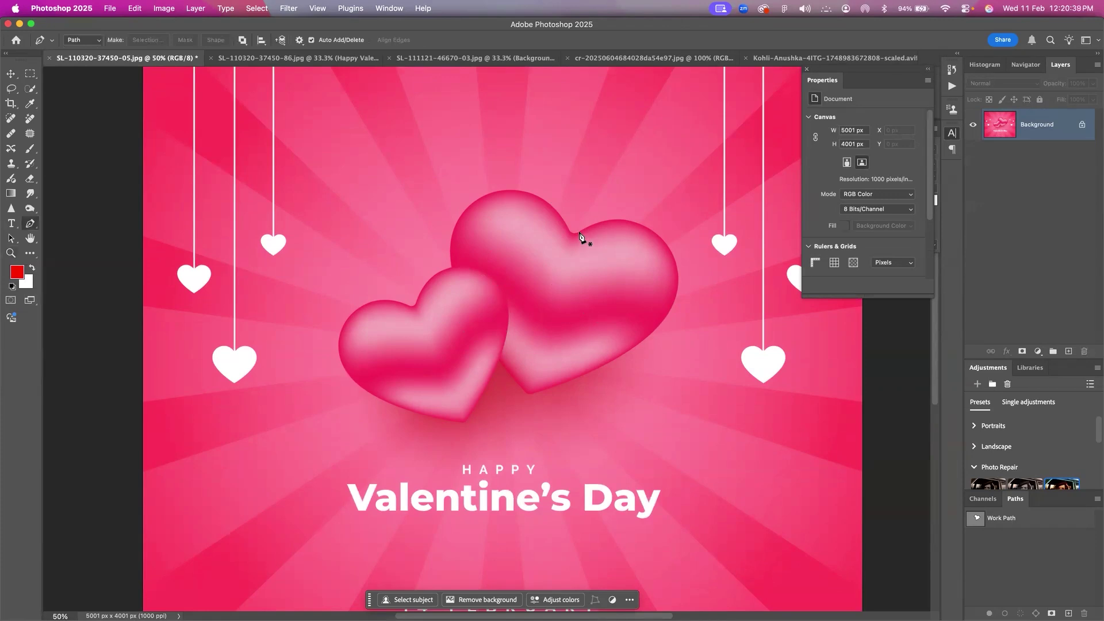
{"action": "left_click", "coordinate": [579, 233]}
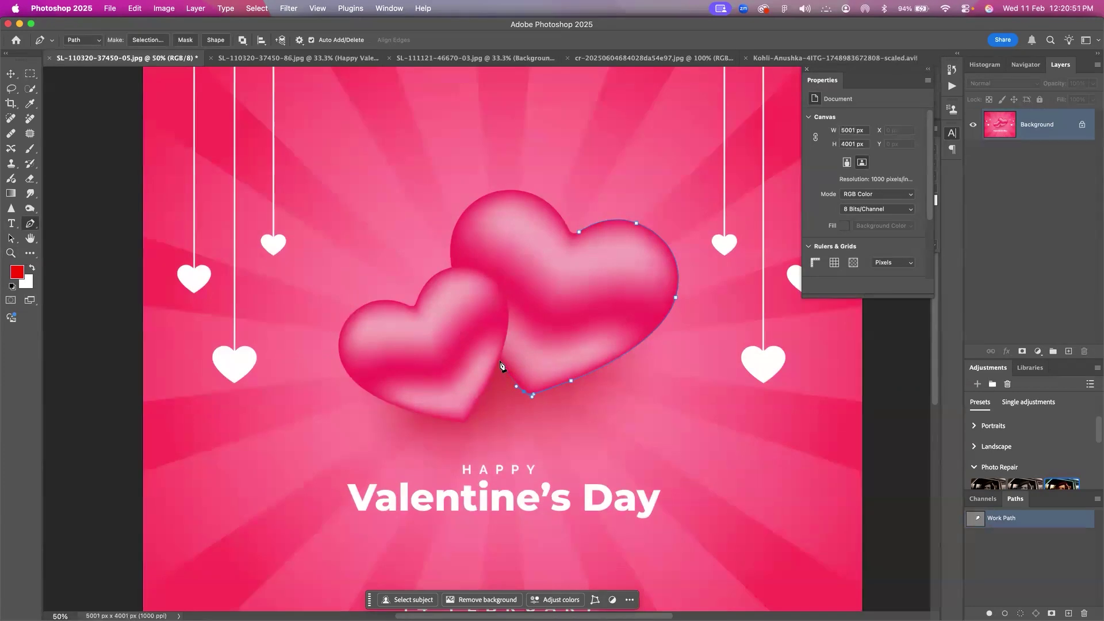
{"action": "left_click", "coordinate": [495, 271]}
{"action": "left_click_drag", "start_coordinate": [451, 267], "coordinate": [490, 189]}
{"action": "scroll", "coordinate": [676, 167], "scroll_direction": "down", "scroll_amount": 1}
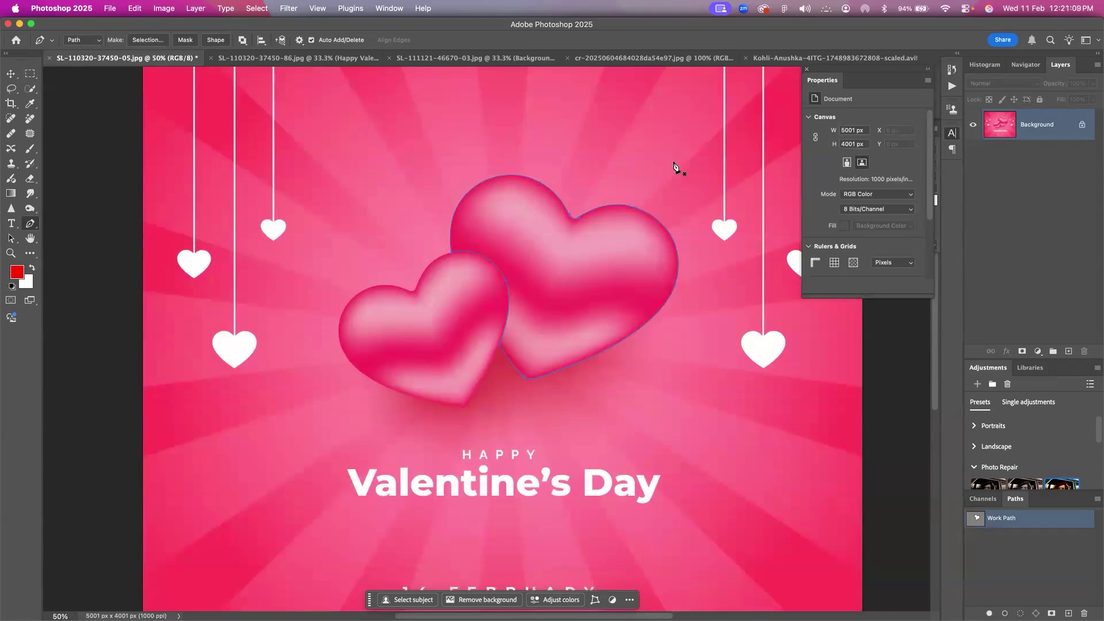
{"action": "left_click", "coordinate": [771, 58]}
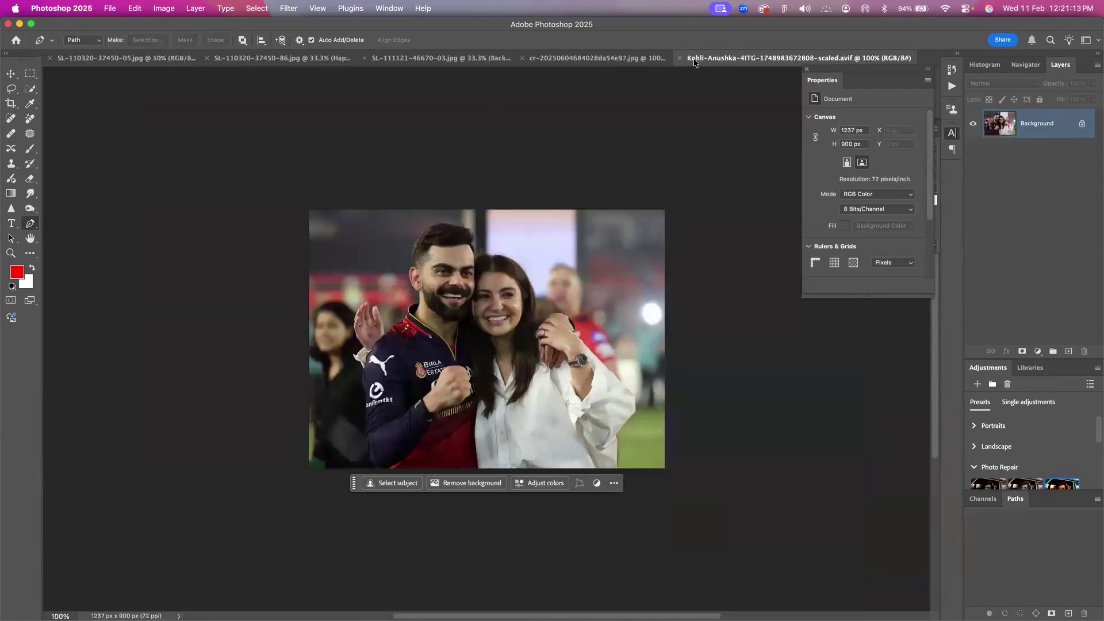
{"action": "left_click", "coordinate": [638, 58]}
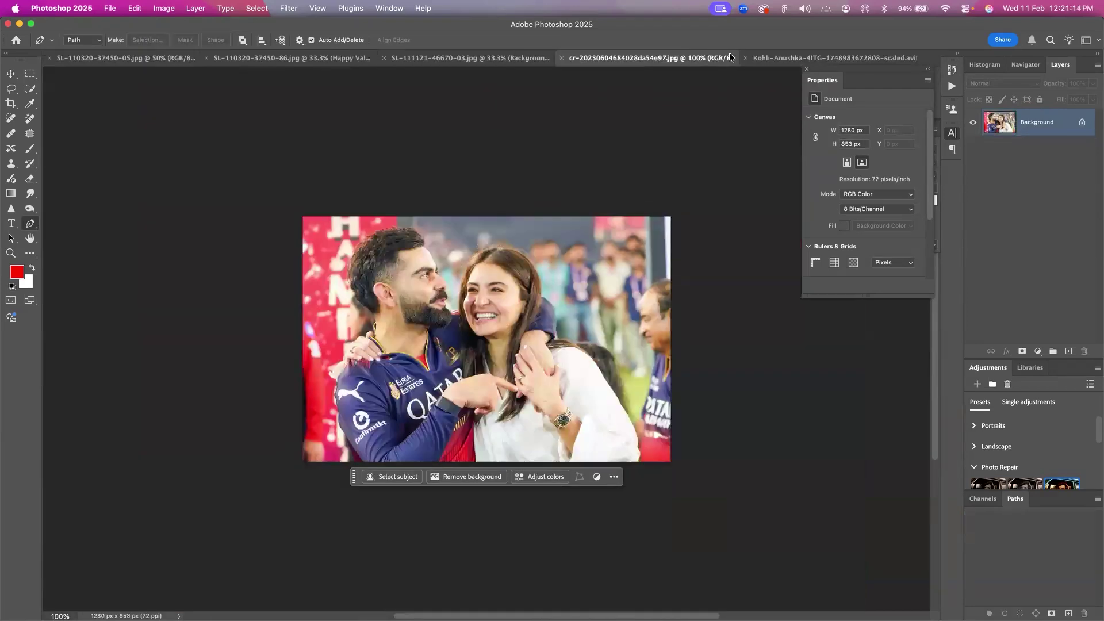
{"action": "left_click", "coordinate": [773, 57]}
{"action": "key", "text": "super+a"}
{"action": "key", "text": "super+c"}
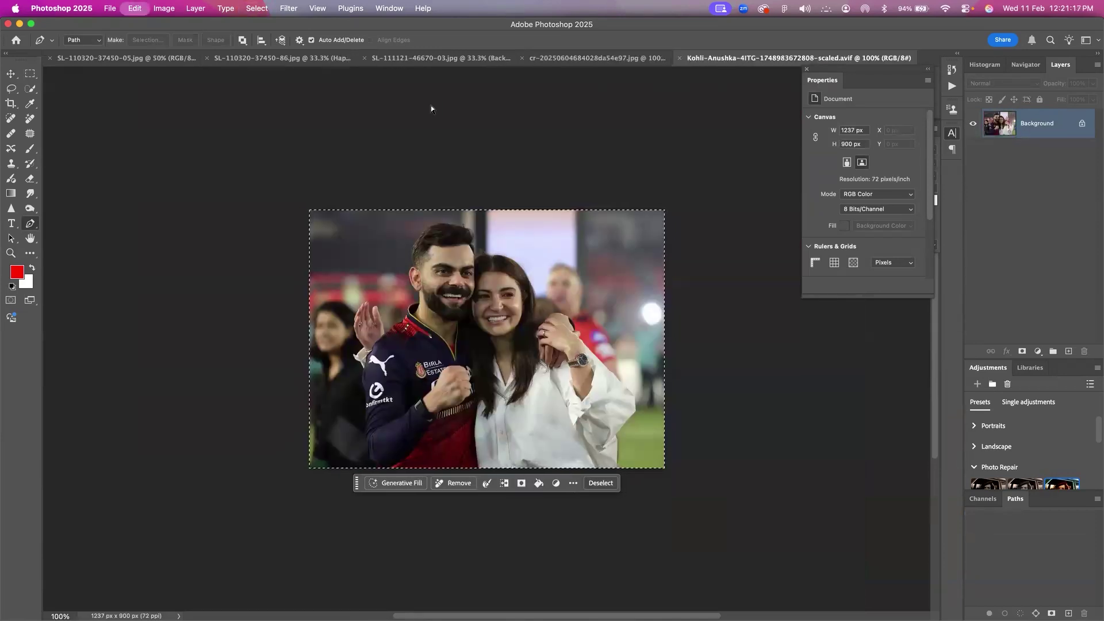
{"action": "left_click", "coordinate": [140, 60]}
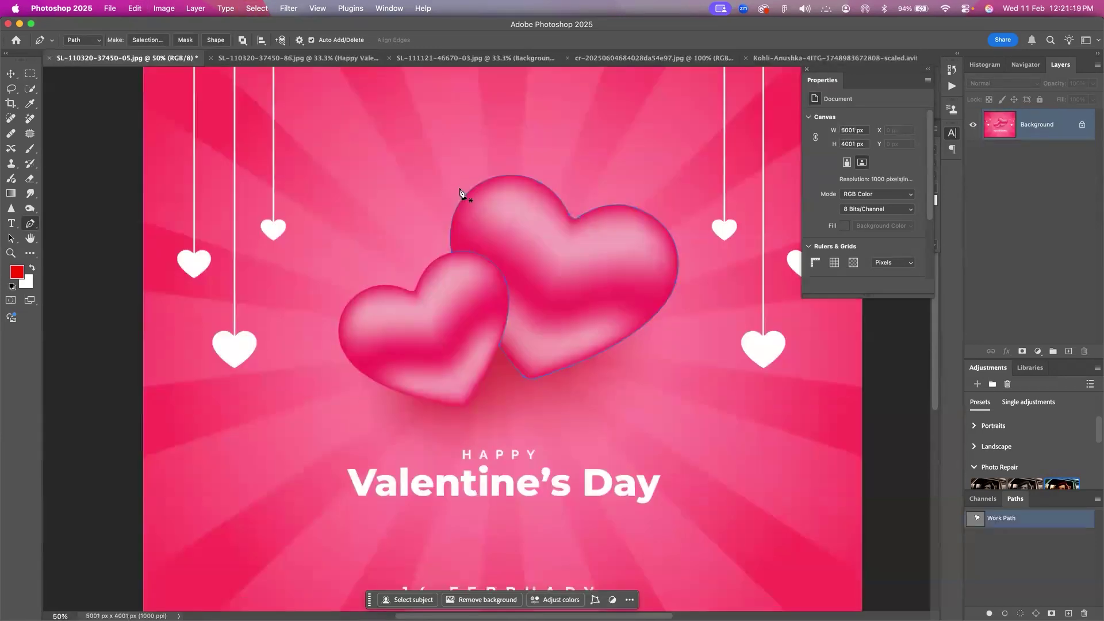
{"action": "key", "text": "v"}
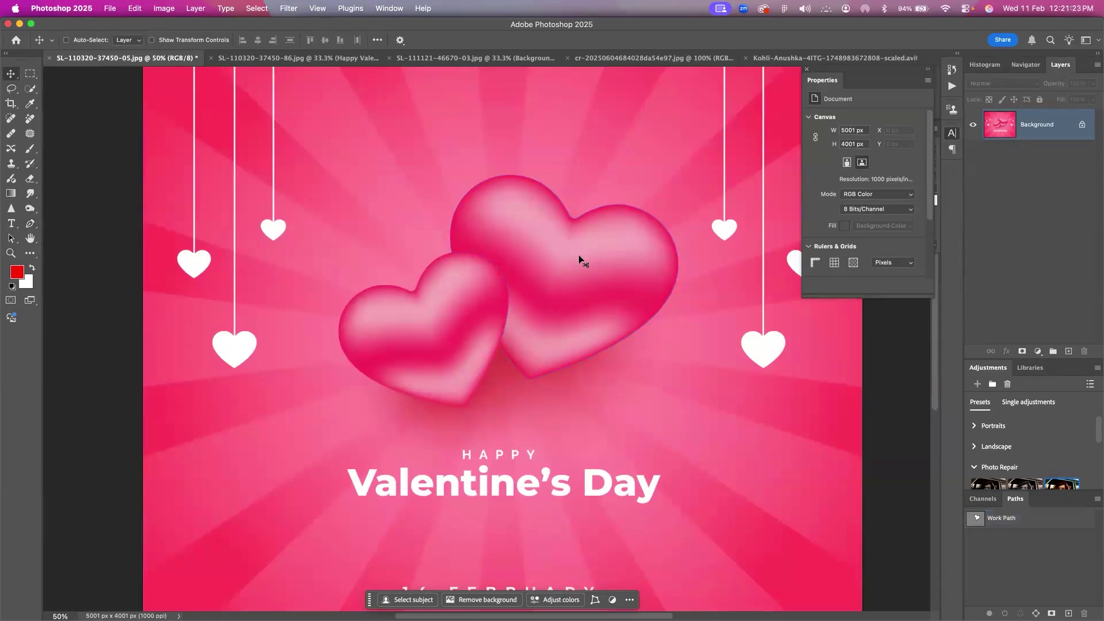
{"action": "key", "text": "super+Return"}
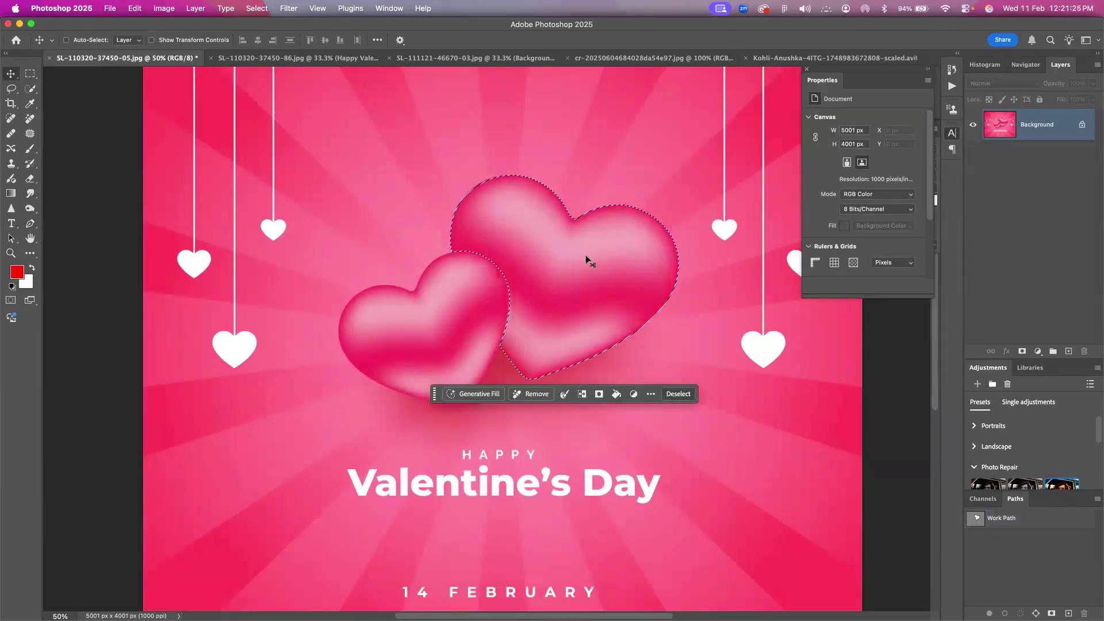
{"action": "key", "text": "super+d"}
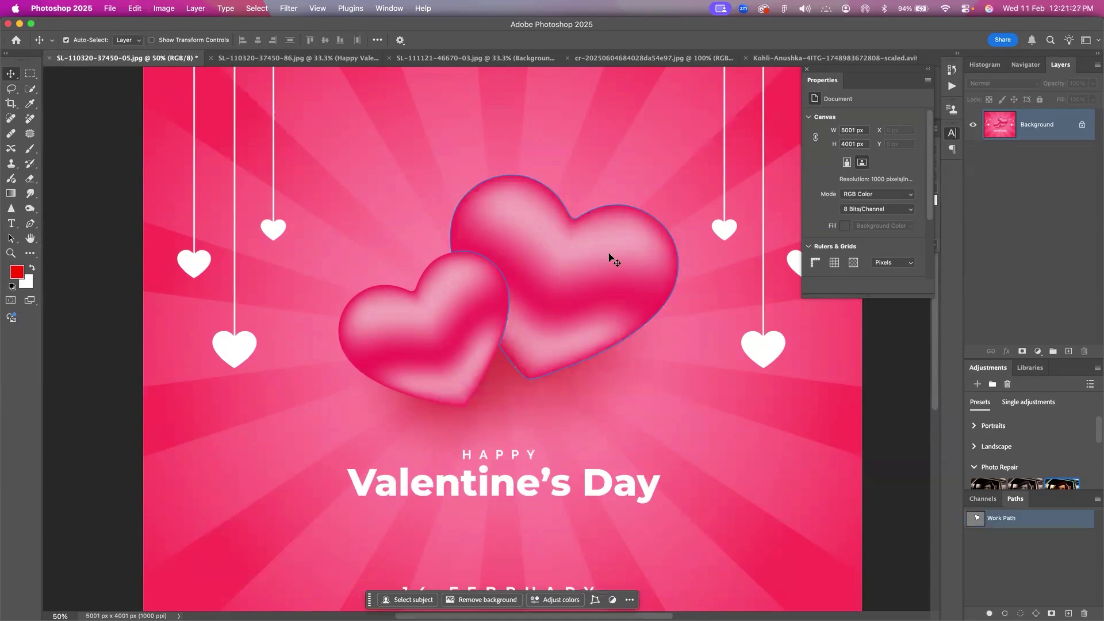
Paste the copied photo as a new layer and mask it to the larger heart by loading the heart path as a selection.
{"action": "key", "text": "super+v"}
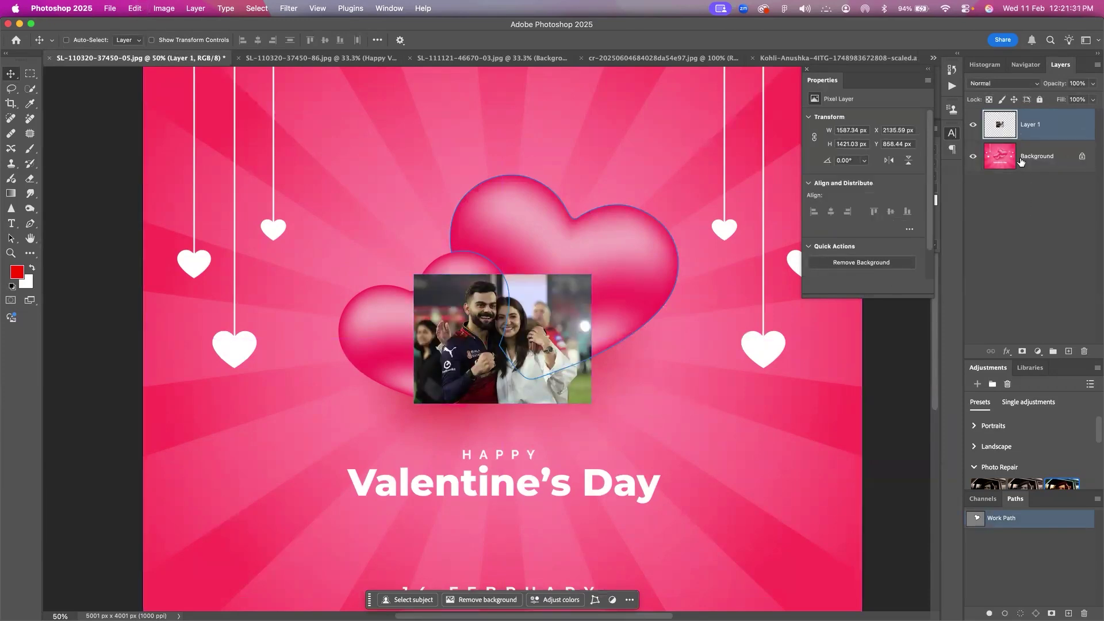
{"action": "key", "text": "super+Return"}
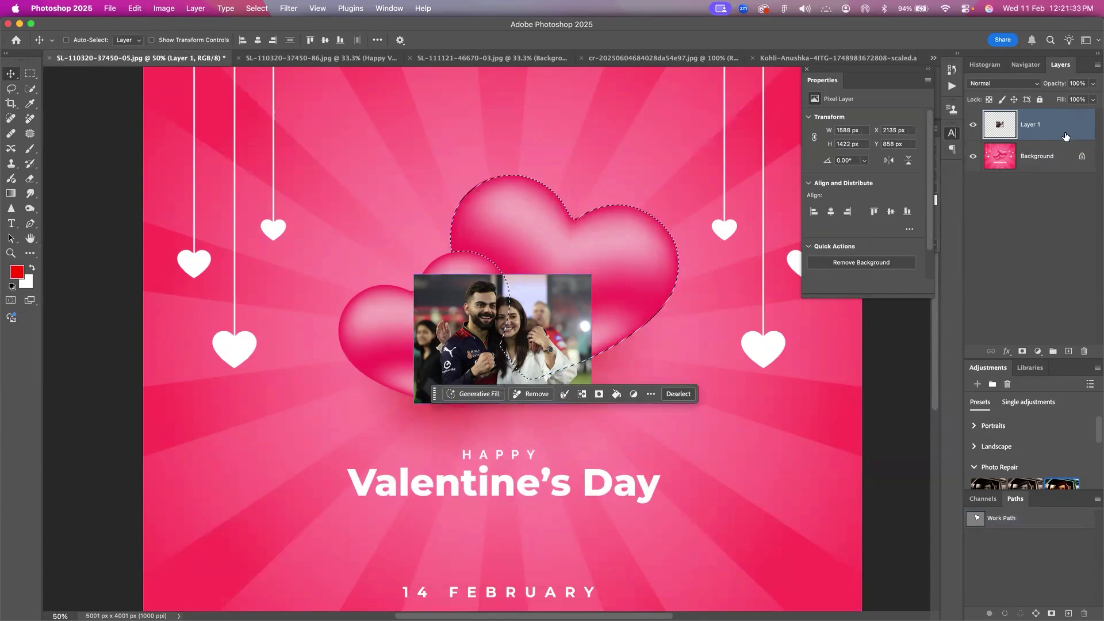
{"action": "left_click", "coordinate": [1022, 351]}
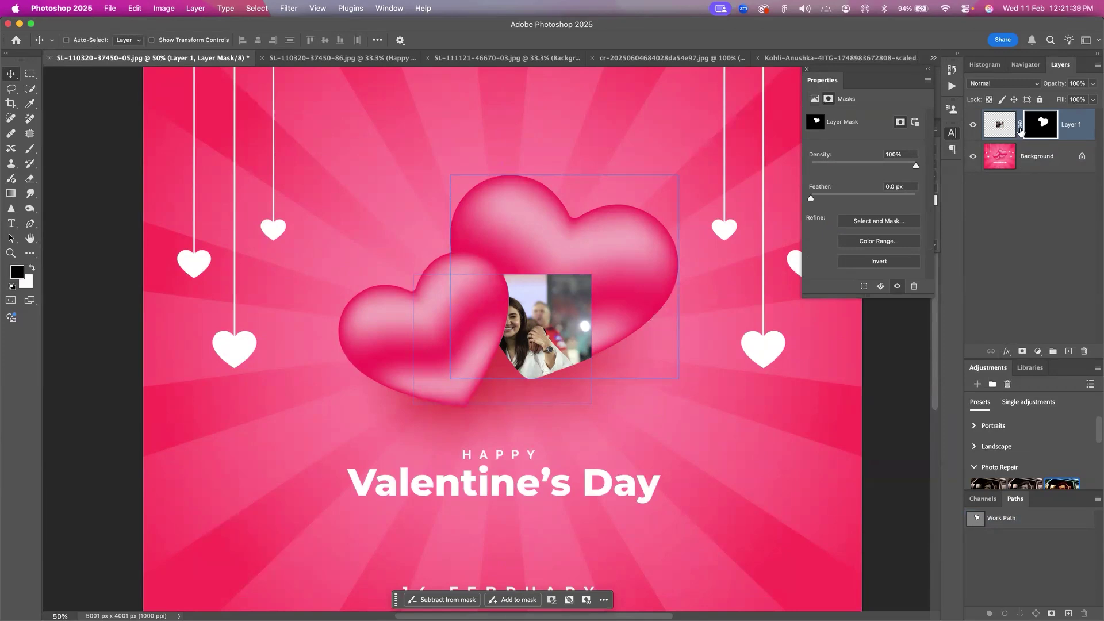
Enlarge the photo to about 2406 × 1751 px independently of its mask and position it so the couple fills the larger heart.
{"action": "left_click", "coordinate": [1001, 124]}
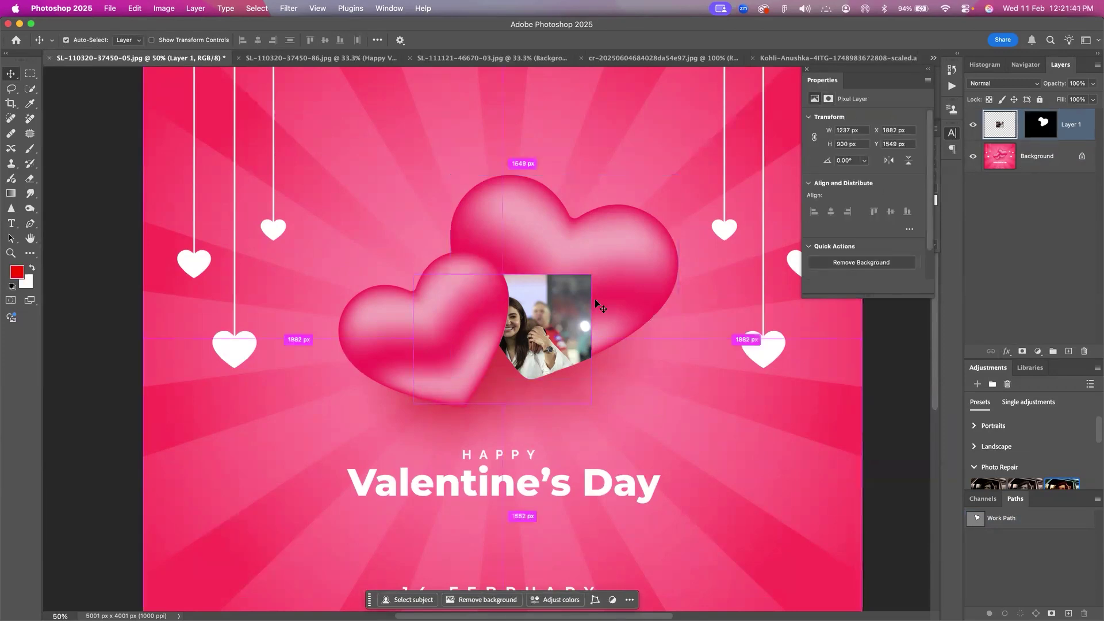
{"action": "key", "text": "ctrl+t"}
{"action": "left_click_drag", "start_coordinate": [553, 316], "coordinate": [603, 265]}
{"action": "left_click_drag", "start_coordinate": [553, 219], "coordinate": [555, 162]}
{"action": "left_click_drag", "start_coordinate": [586, 231], "coordinate": [585, 237]}
{"action": "key", "text": "Return"}
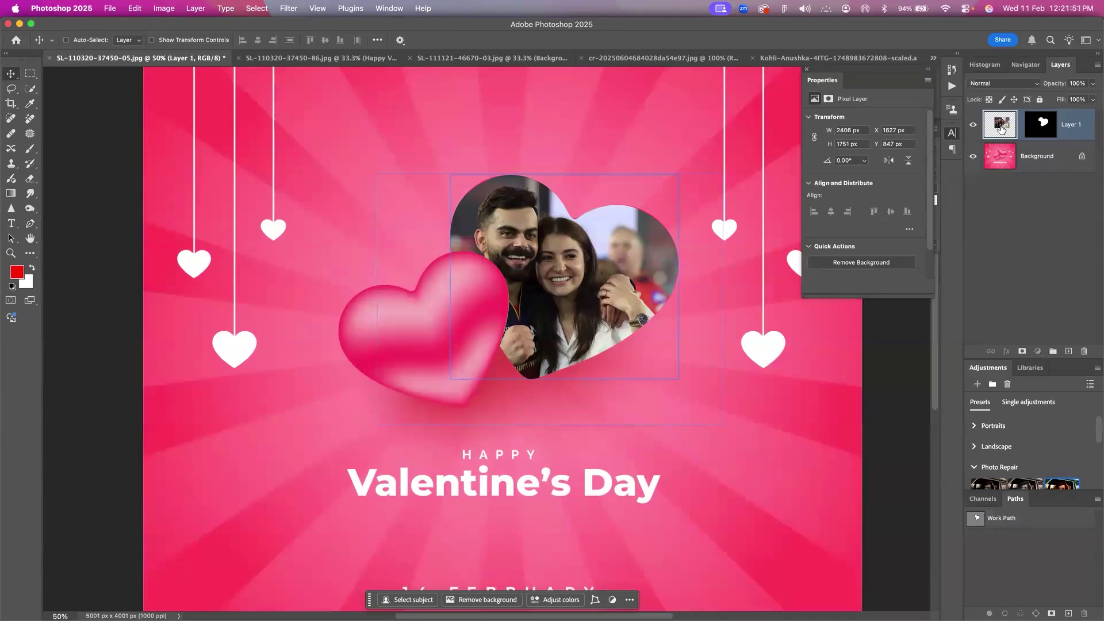
Softly erase the photo's edges along the larger heart's outline with a 600 px Eraser to blend it into the heart's pink rim.
{"action": "key", "text": "e"}
{"action": "key", "text": "v"}
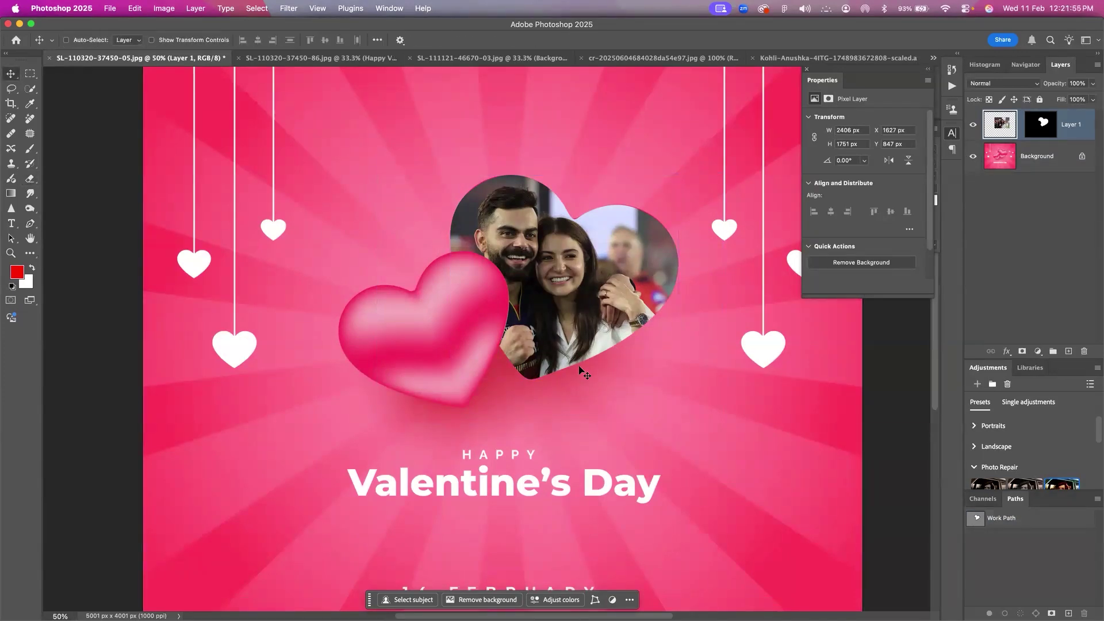
{"action": "key", "text": "e"}
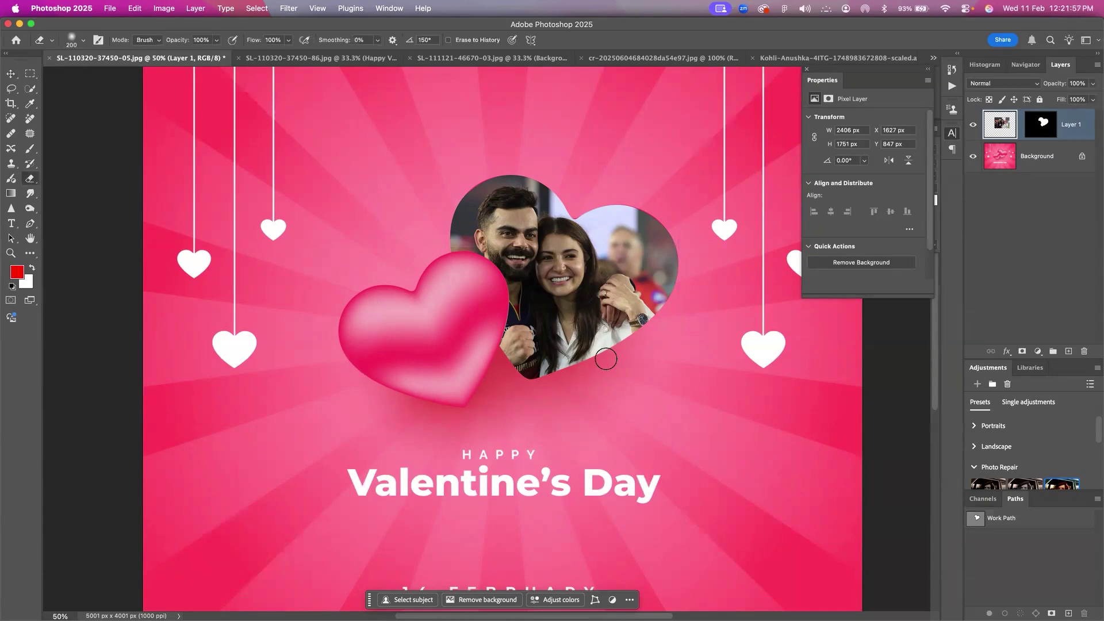
{"action": "key", "text": "bracketright"}
{"action": "key", "text": "bracketright"}
{"action": "key", "text": "bracketright"}
{"action": "key", "text": "bracketright"}
{"action": "left_click_drag", "start_coordinate": [683, 313], "coordinate": [541, 399]}
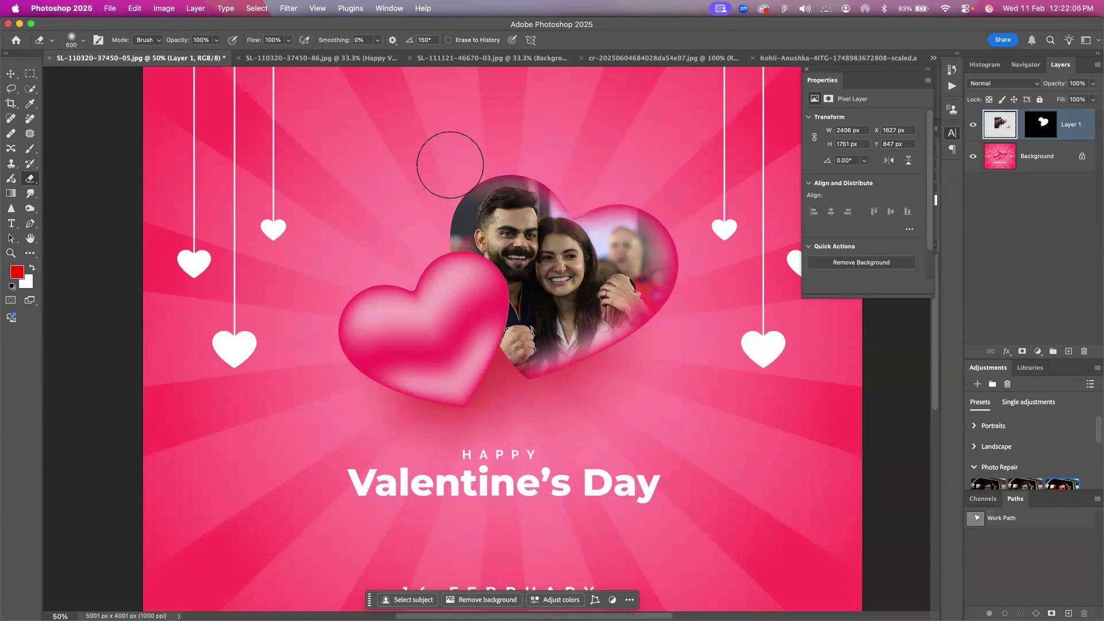
{"action": "left_click_drag", "start_coordinate": [431, 177], "coordinate": [398, 288]}
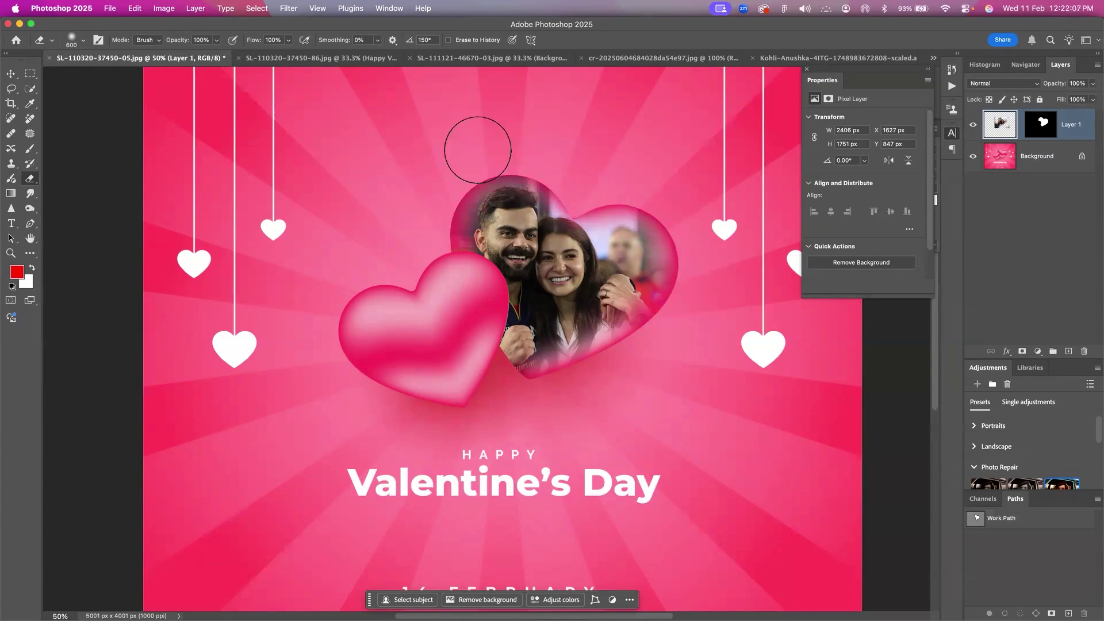
{"action": "mouse_move", "coordinate": [516, 414]}
{"action": "left_mouse_down"}
{"action": "mouse_move", "coordinate": [461, 329]}
{"action": "mouse_move", "coordinate": [530, 422]}
{"action": "mouse_move", "coordinate": [492, 373]}
{"action": "mouse_move", "coordinate": [568, 394]}
{"action": "mouse_move", "coordinate": [695, 354]}
{"action": "left_mouse_up"}
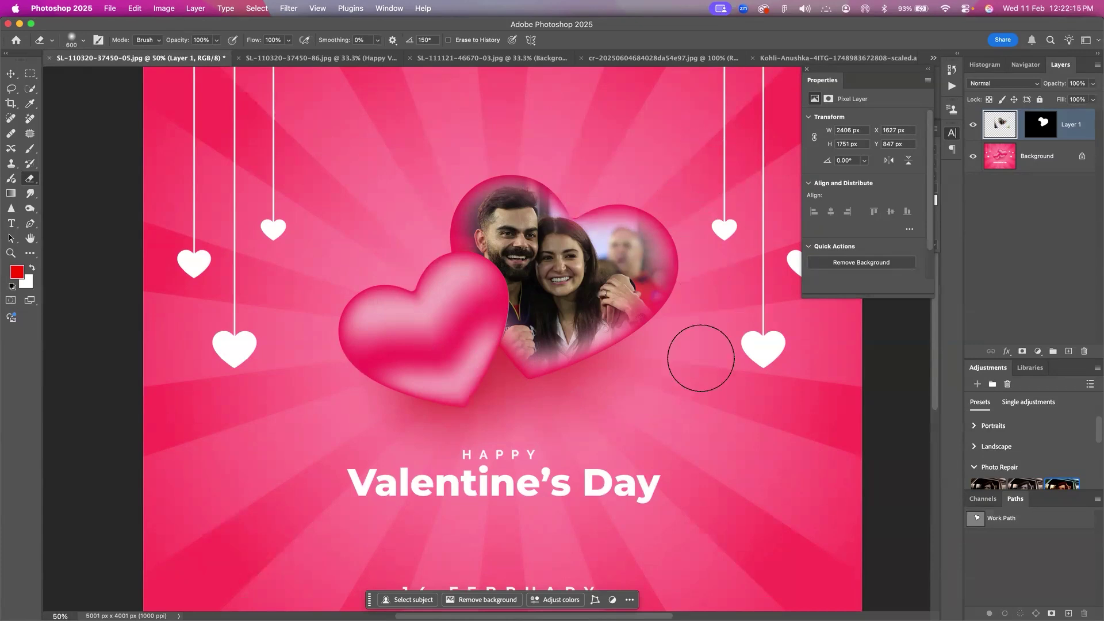
Trace the outline of the smaller heart with the Pen tool and close the path.
{"action": "key", "text": "p"}
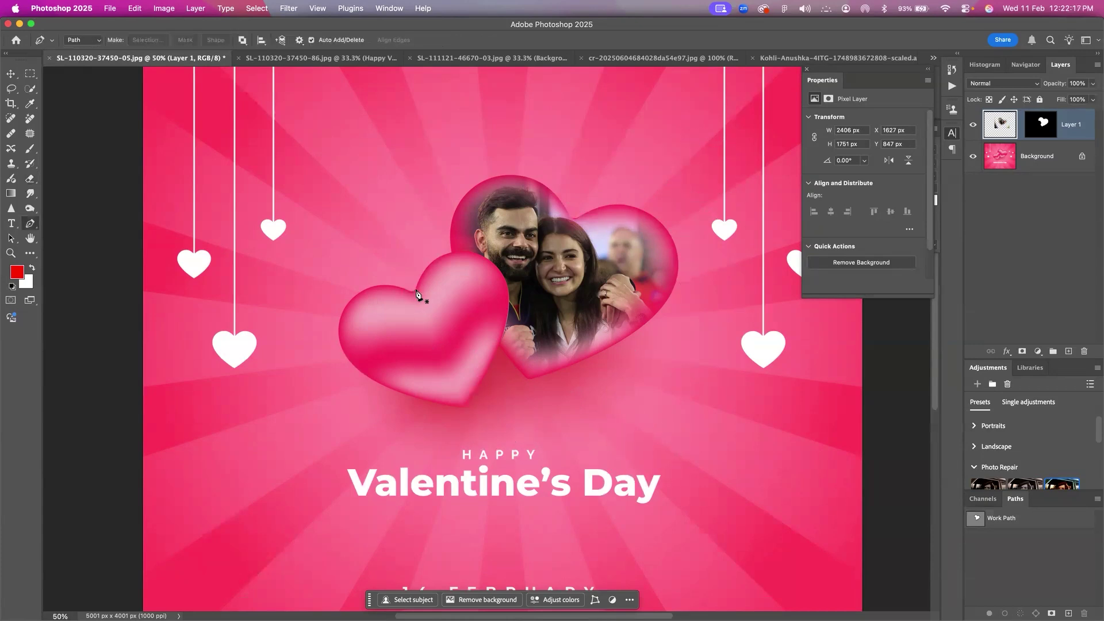
{"action": "left_click", "coordinate": [418, 284]}
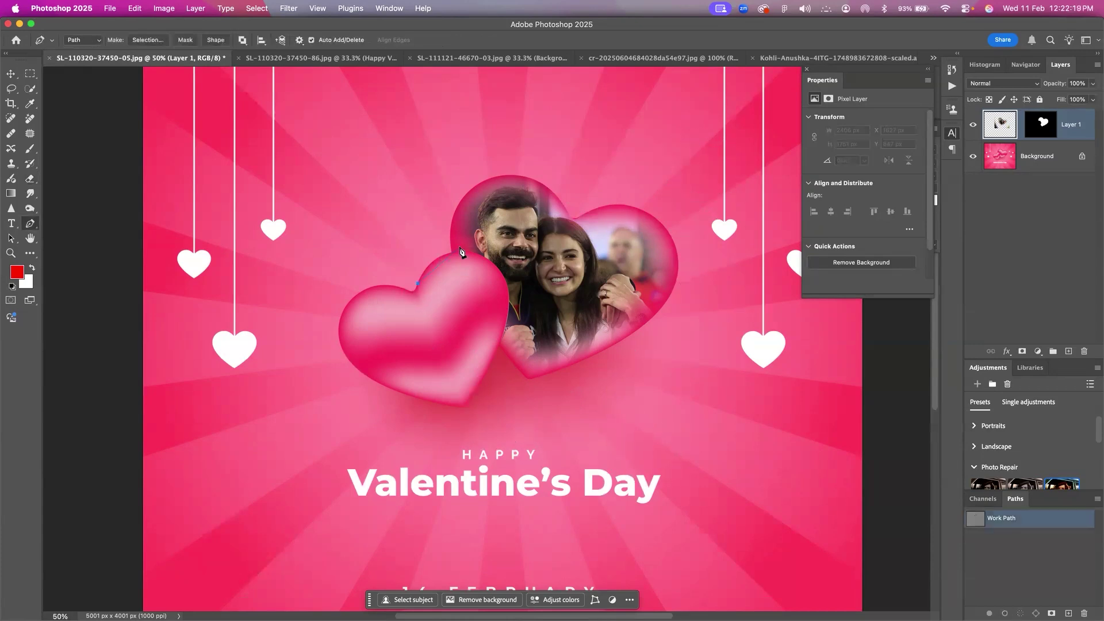
{"action": "left_click", "coordinate": [487, 252]}
{"action": "left_click_drag", "start_coordinate": [502, 346], "coordinate": [487, 369]}
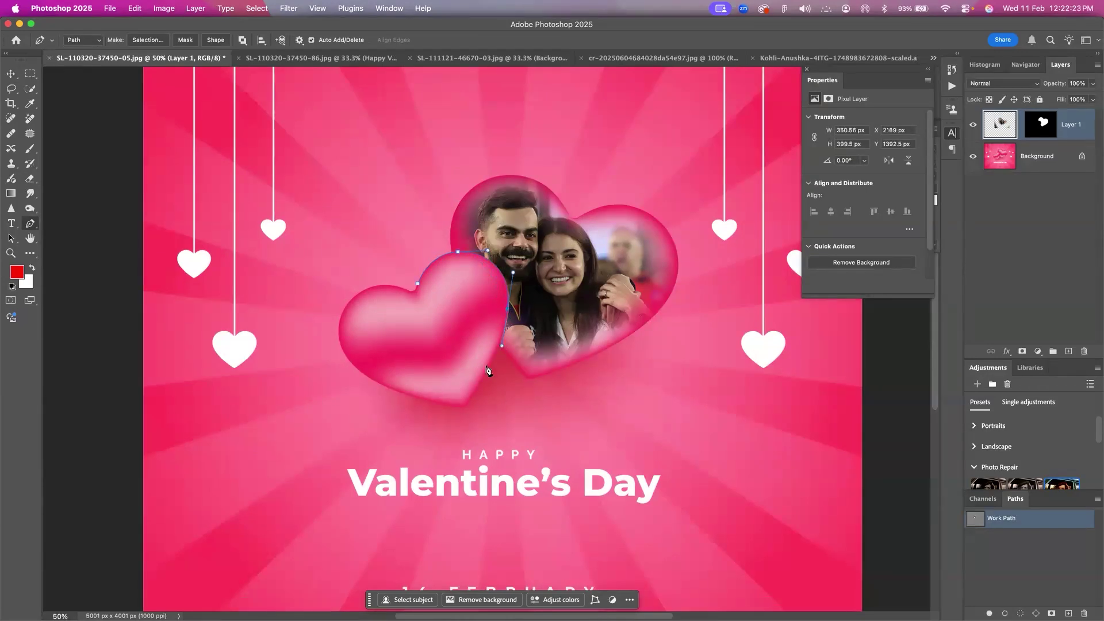
{"action": "left_click", "coordinate": [455, 418]}
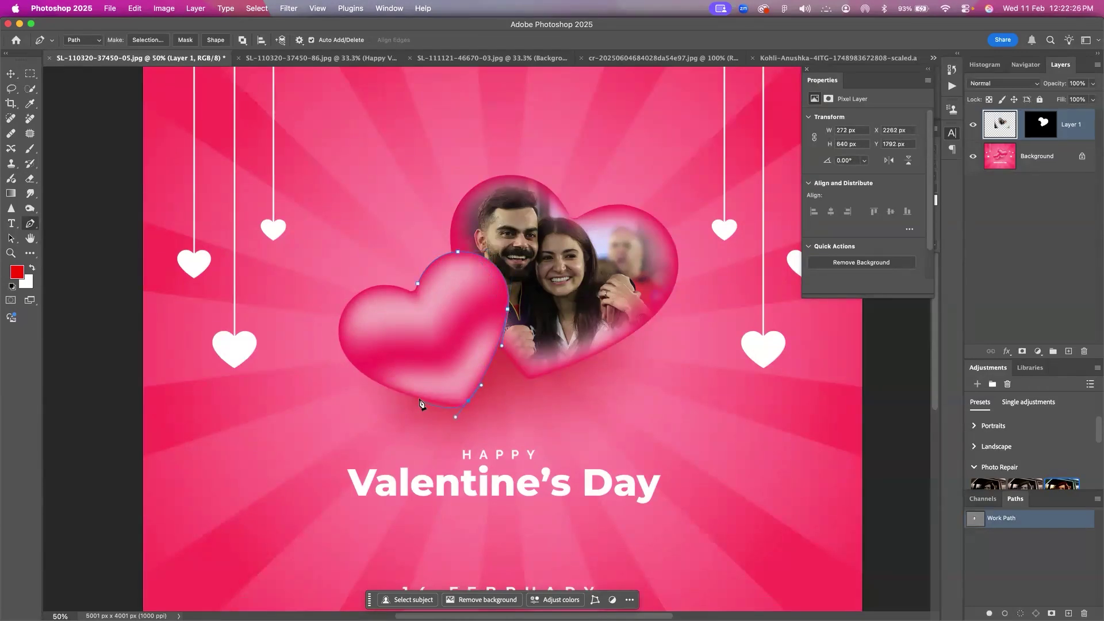
{"action": "left_click", "coordinate": [386, 389]}
{"action": "key", "text": "super+z"}
{"action": "left_click", "coordinate": [391, 391]}
{"action": "left_click", "coordinate": [325, 320]}
{"action": "left_click_drag", "start_coordinate": [404, 288], "coordinate": [389, 284]}
{"action": "left_click", "coordinate": [418, 288]}
{"action": "left_click", "coordinate": [661, 58]}
{"action": "key", "text": "super+a"}
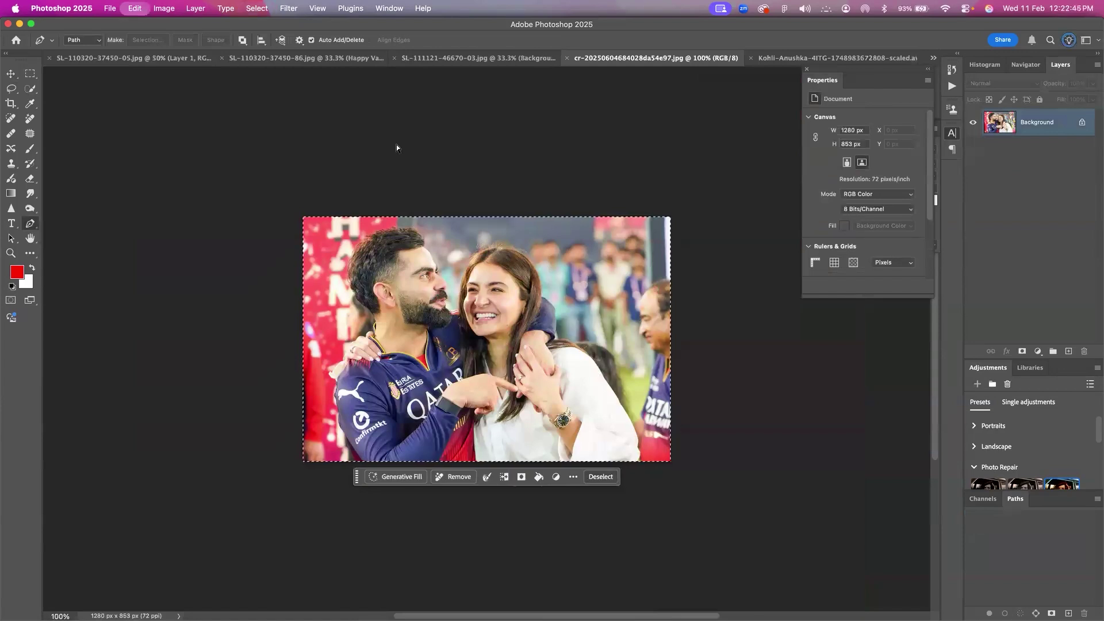
{"action": "left_click", "coordinate": [144, 62]}
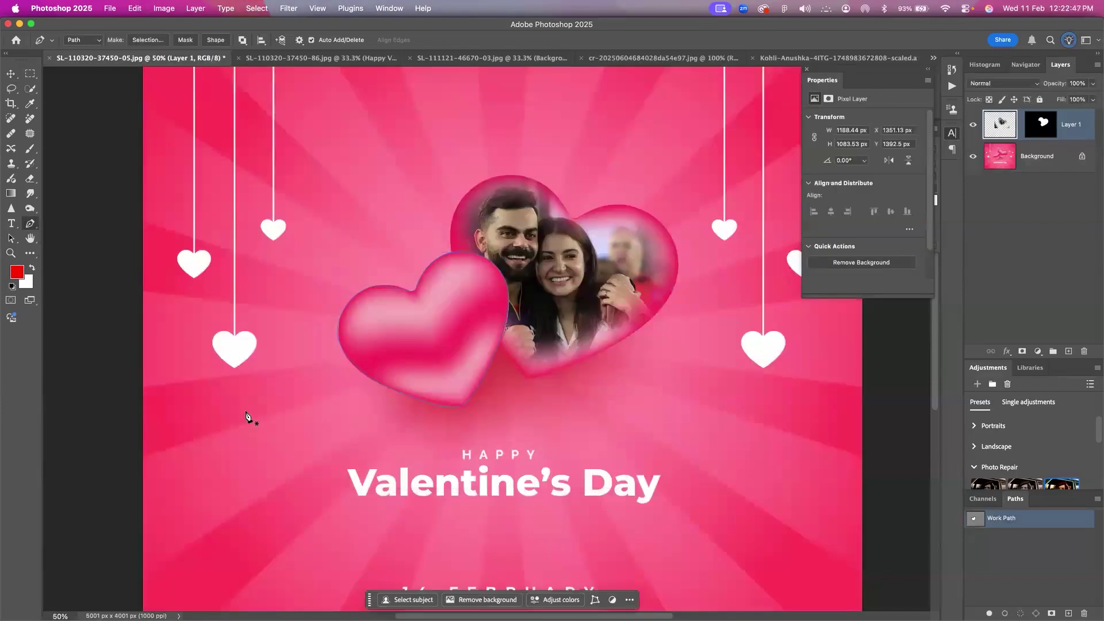
Paste the copied couple photo into the template and mask it with the smaller heart's path as a selection.
{"action": "key", "text": "super+v"}
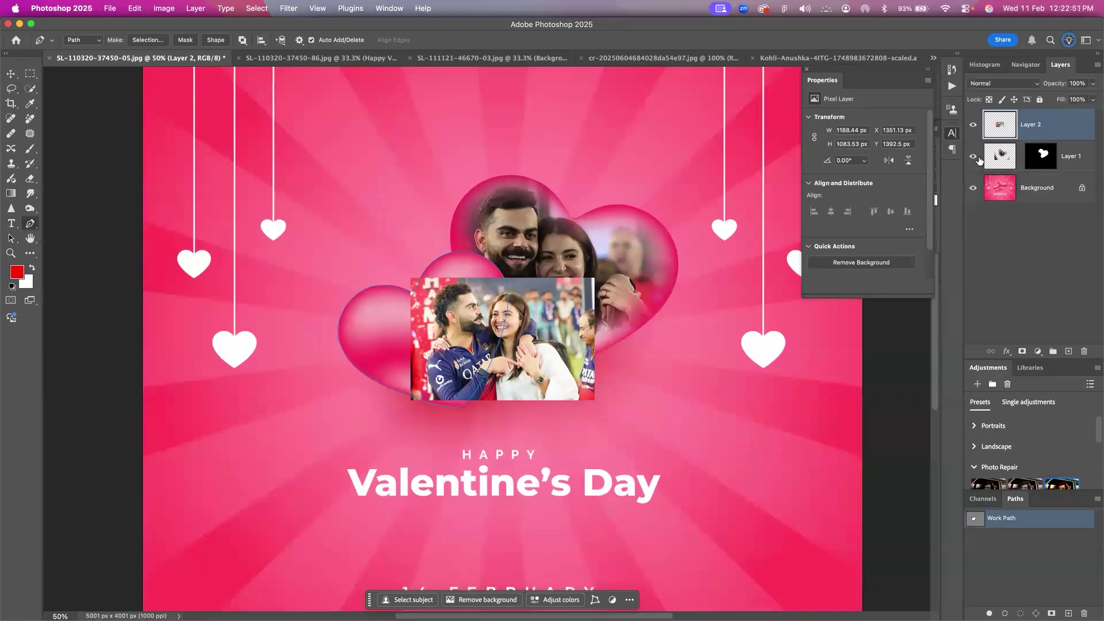
{"action": "key", "text": "super+Return"}
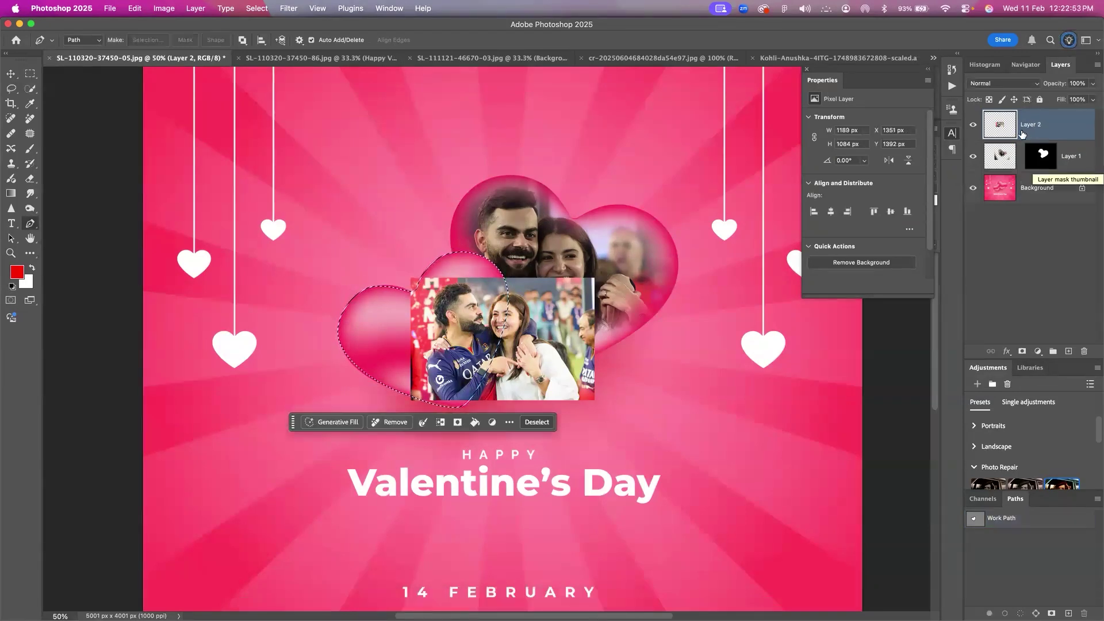
{"action": "left_click", "coordinate": [1021, 352]}
Move the photo independently of its mask, rotate it about -23.3° and scale it to about 116% so the couple fills the smaller heart.
{"action": "key", "text": "v"}
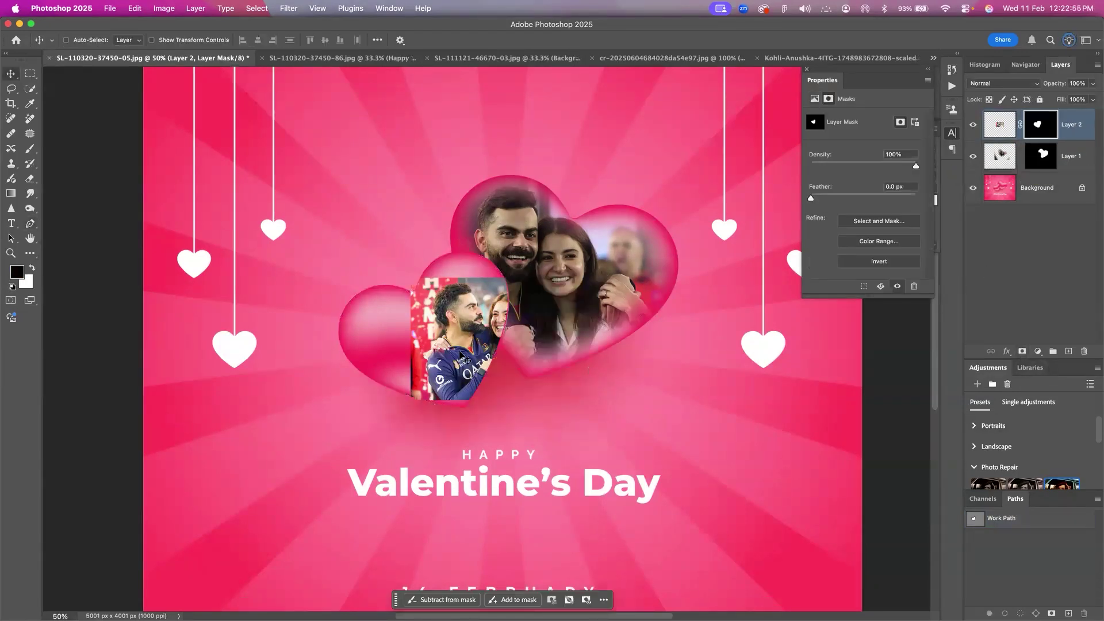
{"action": "left_click", "coordinate": [1005, 125]}
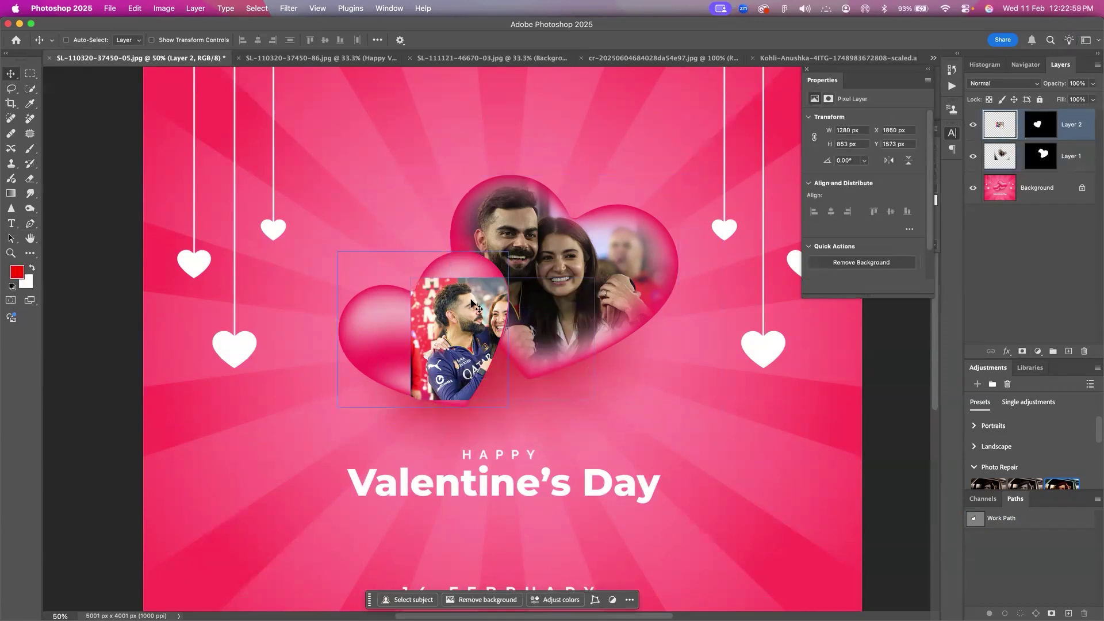
{"action": "left_click_drag", "start_coordinate": [469, 322], "coordinate": [401, 328]}
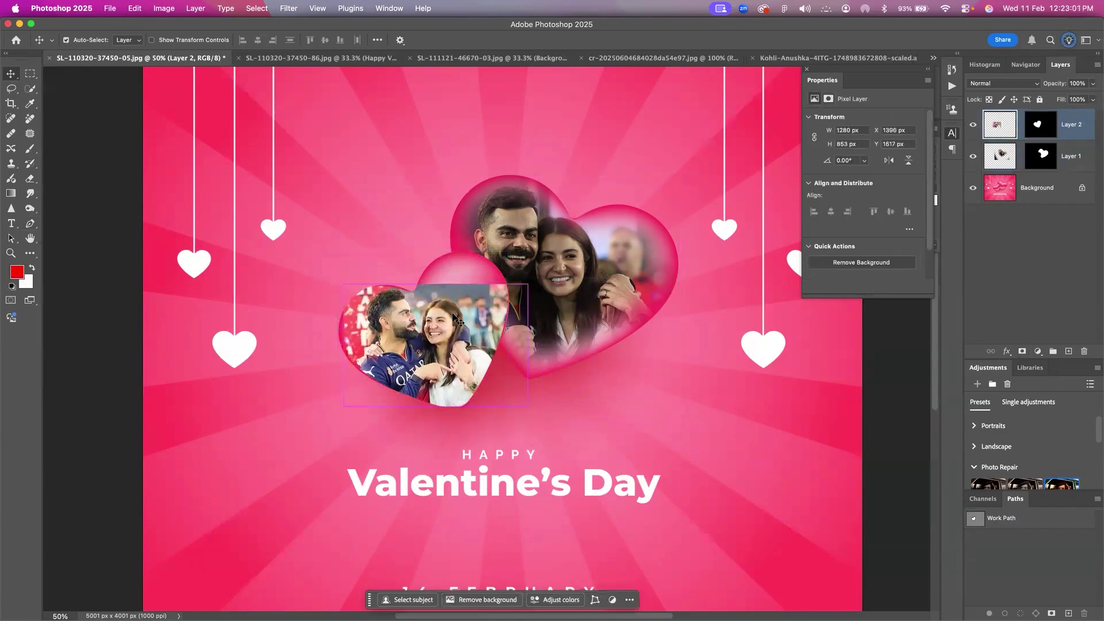
{"action": "key", "text": "super+t"}
{"action": "left_click_drag", "start_coordinate": [543, 282], "coordinate": [534, 226]}
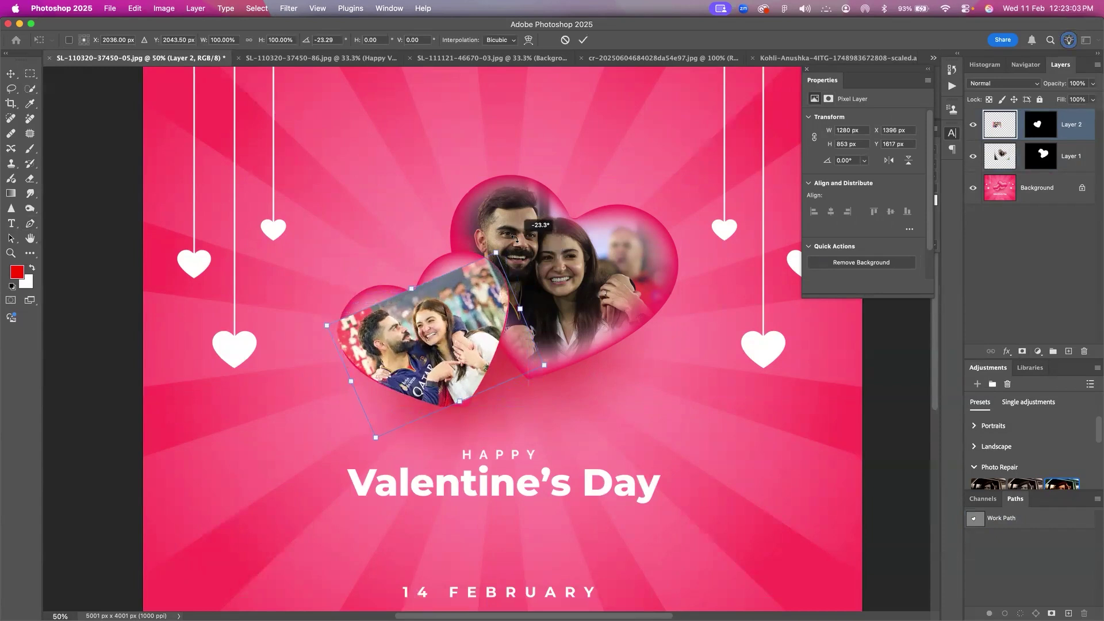
{"action": "left_click_drag", "start_coordinate": [410, 290], "coordinate": [396, 268]}
{"action": "left_click_drag", "start_coordinate": [414, 315], "coordinate": [436, 320]}
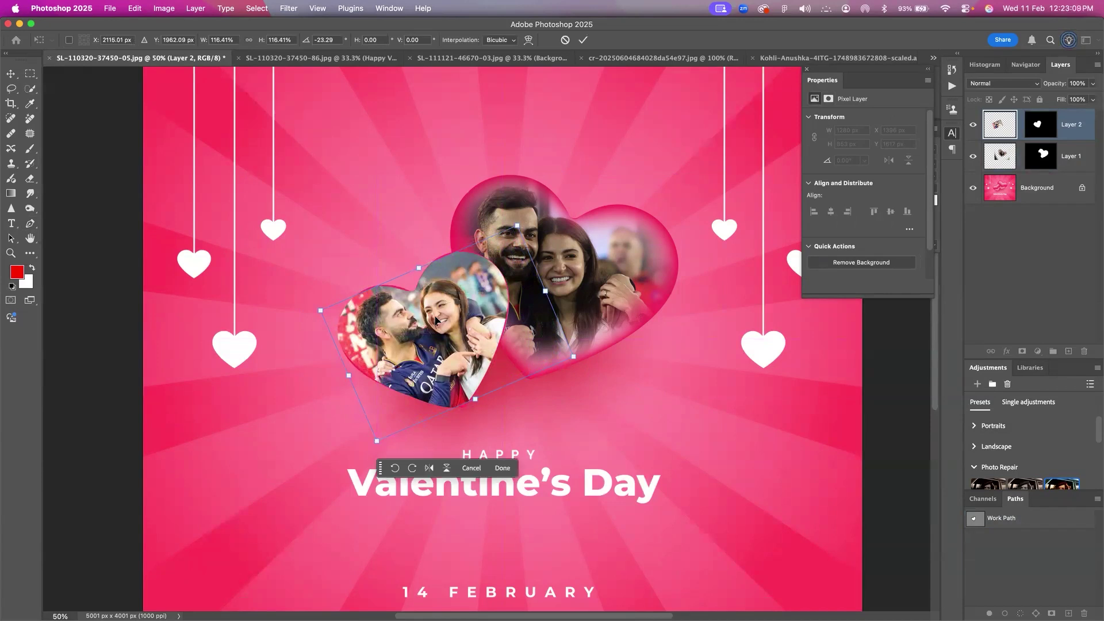
{"action": "key", "text": "Return"}
Softly erase the photo's edges along the smaller heart's outline with a 250 to 400 px Eraser.
{"action": "key", "text": "e"}
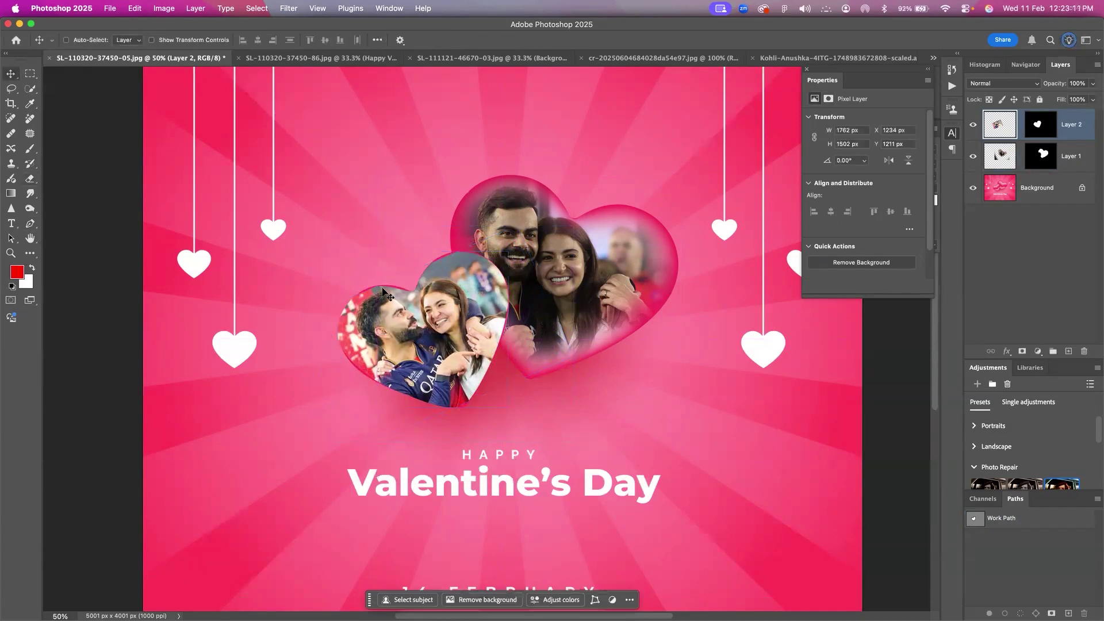
{"action": "mouse_move", "coordinate": [519, 301]}
{"action": "left_mouse_down"}
{"action": "mouse_move", "coordinate": [498, 389]}
{"action": "mouse_move", "coordinate": [460, 422]}
{"action": "mouse_move", "coordinate": [340, 407]}
{"action": "mouse_move", "coordinate": [418, 400]}
{"action": "mouse_move", "coordinate": [320, 375]}
{"action": "mouse_move", "coordinate": [336, 380]}
{"action": "mouse_move", "coordinate": [310, 347]}
{"action": "left_mouse_up"}
{"action": "key", "text": "bracketleft"}
{"action": "key", "text": "bracketleft"}
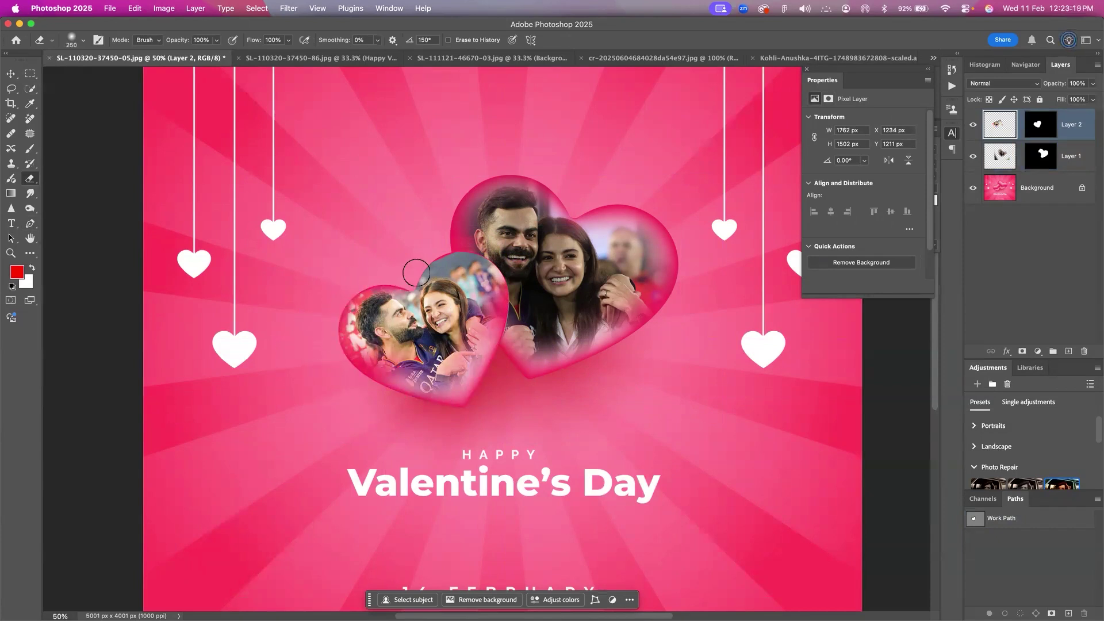
{"action": "mouse_move", "coordinate": [453, 246]}
{"action": "left_mouse_down"}
{"action": "mouse_move", "coordinate": [466, 252]}
{"action": "mouse_move", "coordinate": [432, 254]}
{"action": "mouse_move", "coordinate": [505, 324]}
{"action": "mouse_move", "coordinate": [512, 294]}
{"action": "left_mouse_up"}
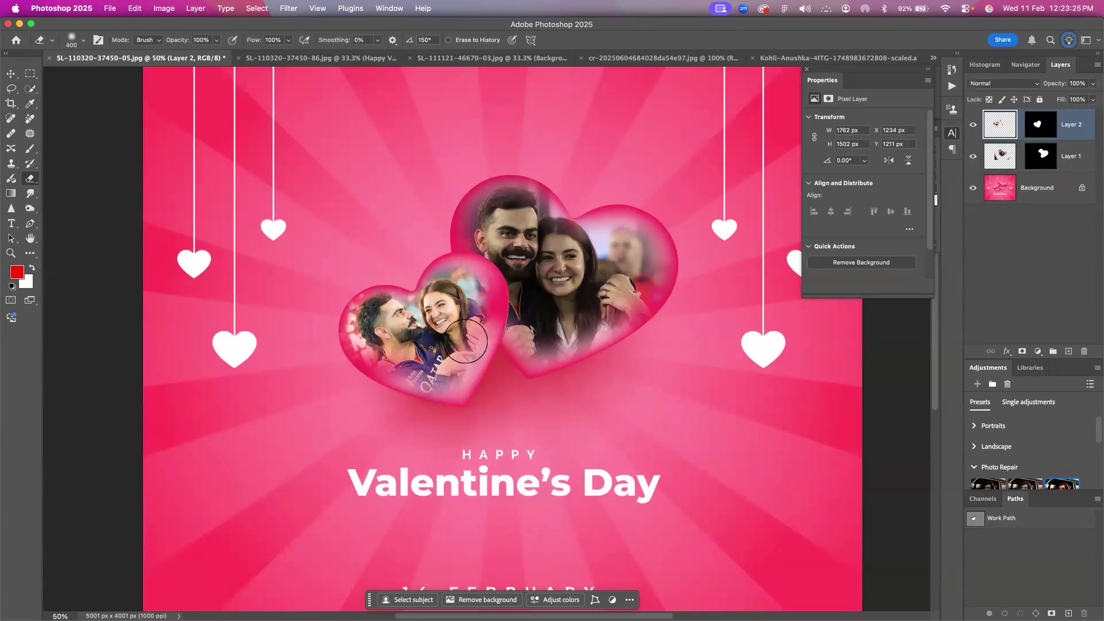
Set the blend mode of the smaller heart's photo layer to Linear Burn.
{"action": "left_click", "coordinate": [1038, 87]}
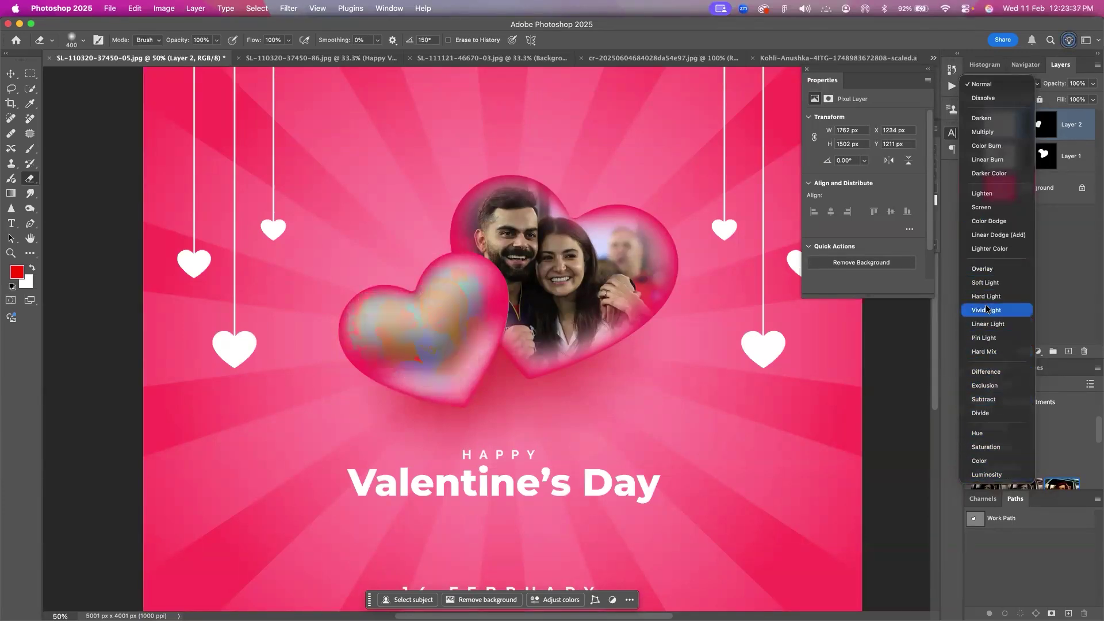
{"action": "left_click", "coordinate": [976, 161]}
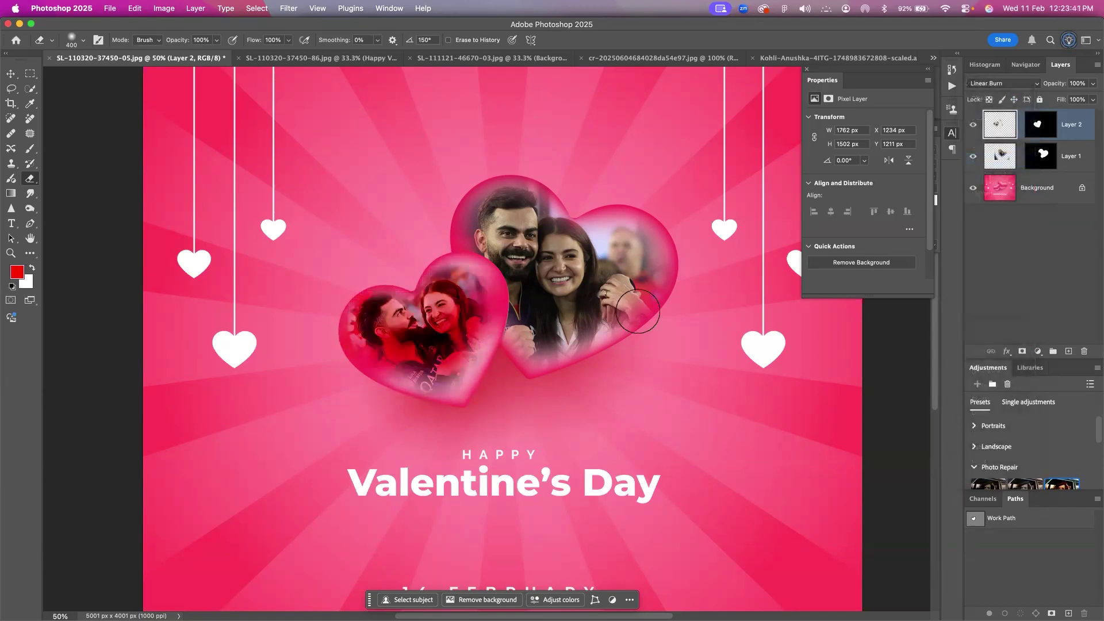
{"action": "scroll", "coordinate": [560, 322], "scroll_direction": "right", "scroll_amount": 3}
{"action": "scroll", "coordinate": [559, 321], "scroll_direction": "right", "scroll_amount": 3}
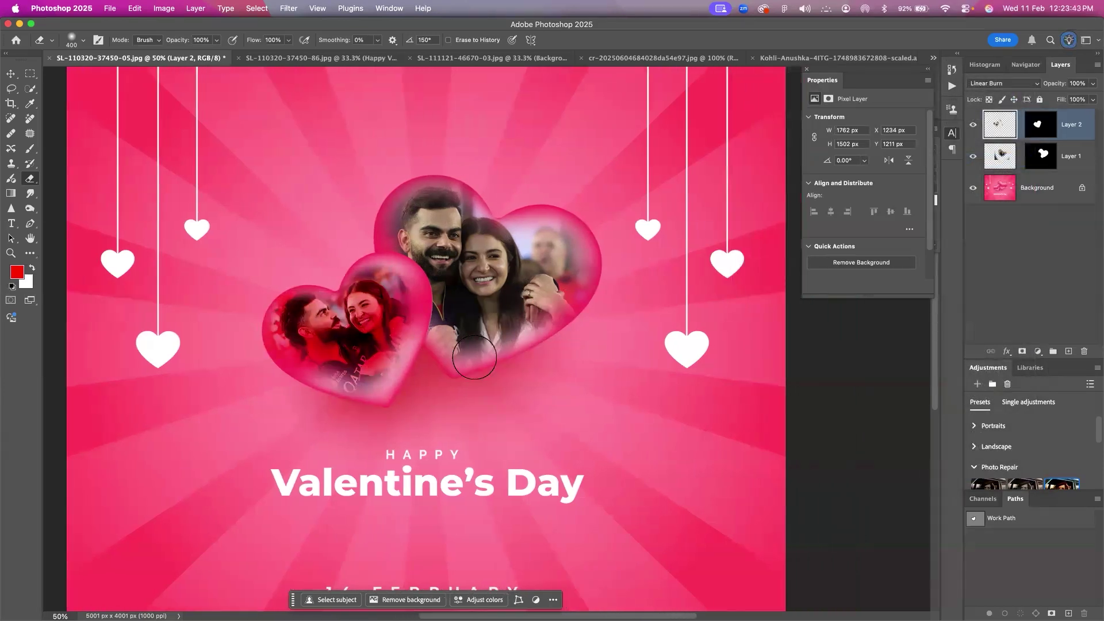
{"action": "key", "text": "super+minus"}
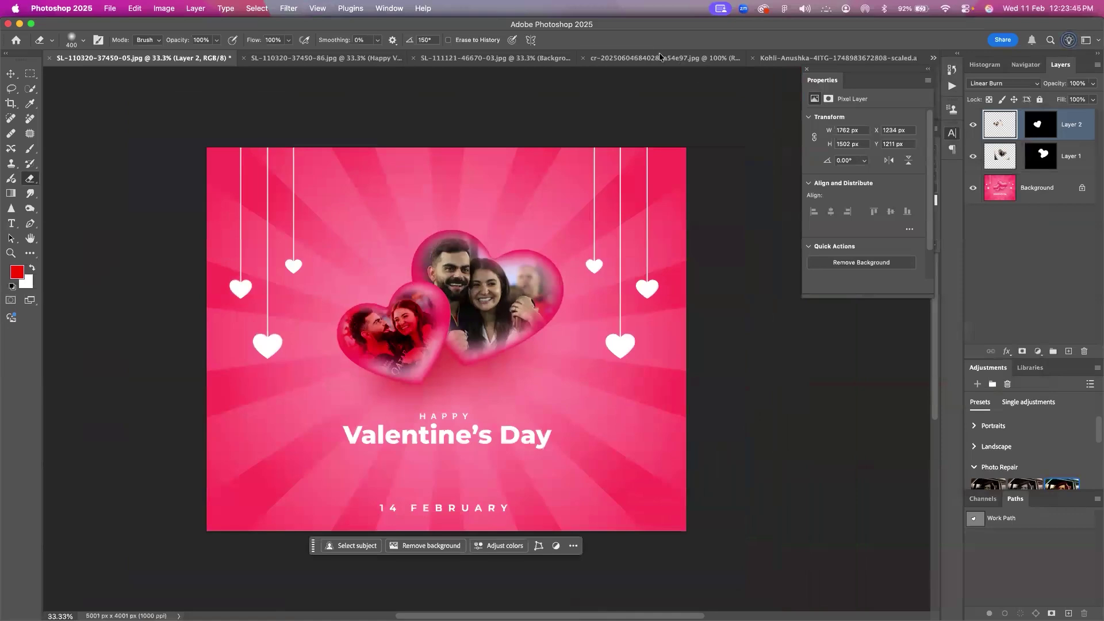
{"action": "left_click", "coordinate": [651, 60]}
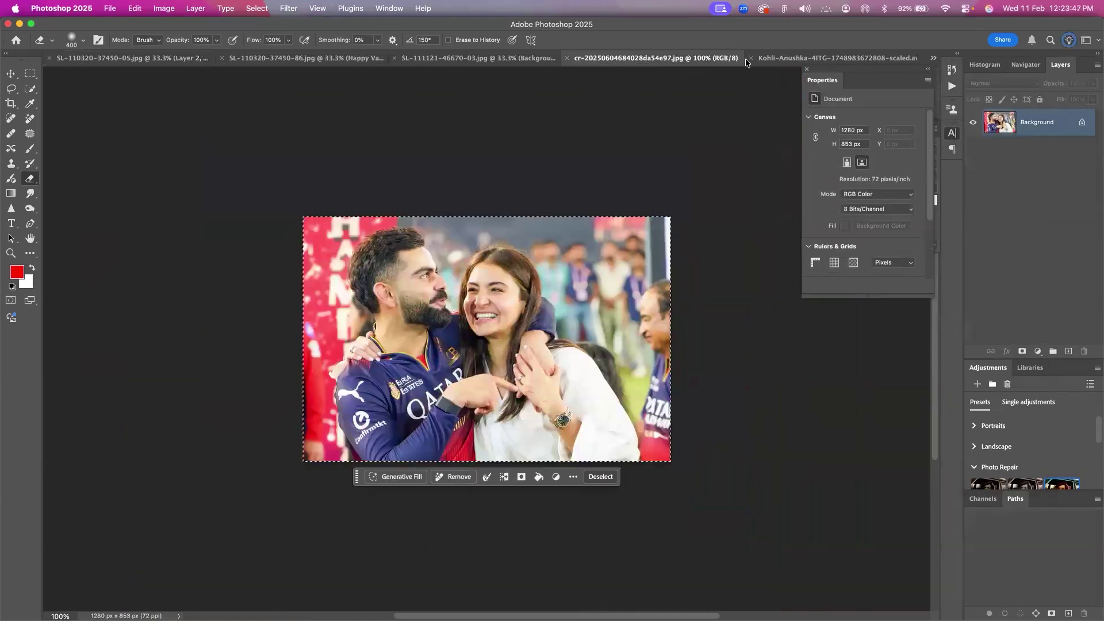
{"action": "left_click", "coordinate": [437, 59]}
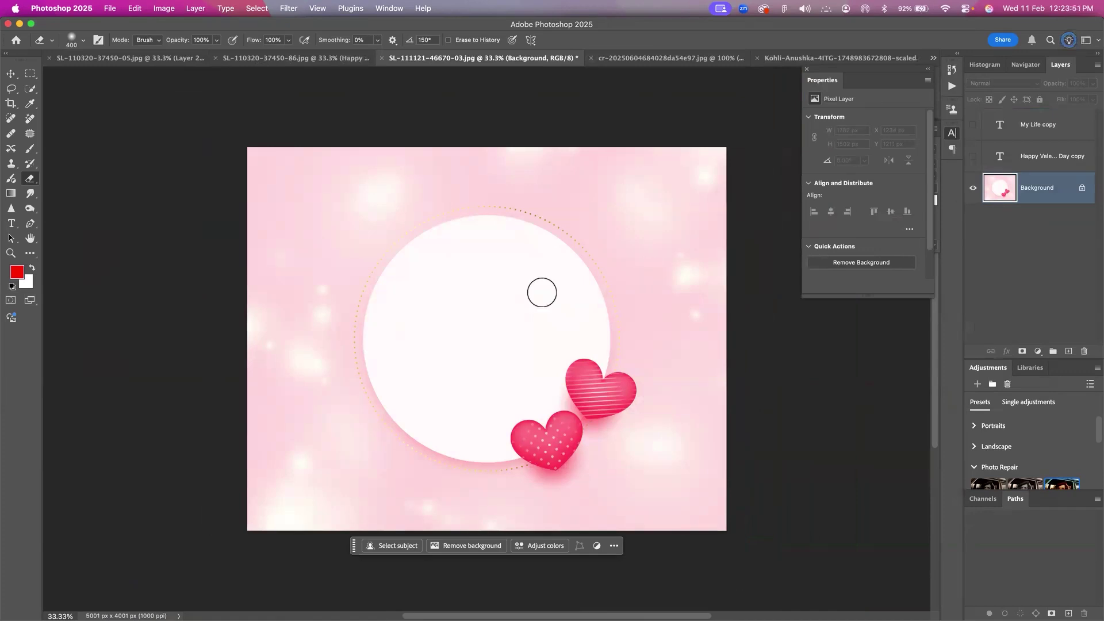
{"action": "key", "text": "cmd+v"}
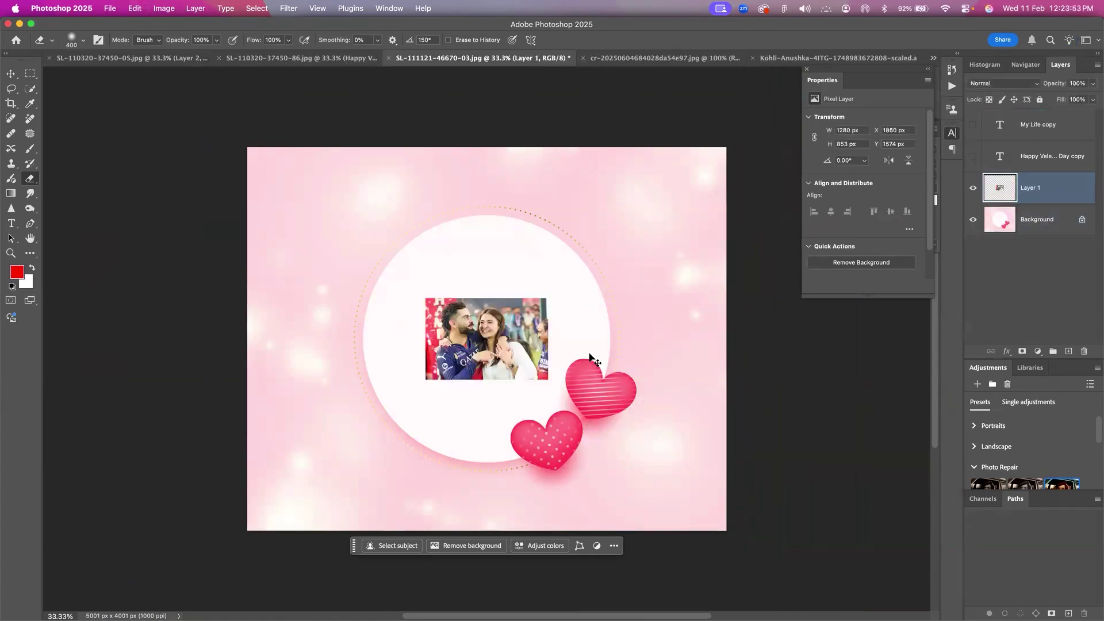
{"action": "key", "text": "v"}
{"action": "left_click_drag", "start_coordinate": [493, 335], "coordinate": [506, 329]}
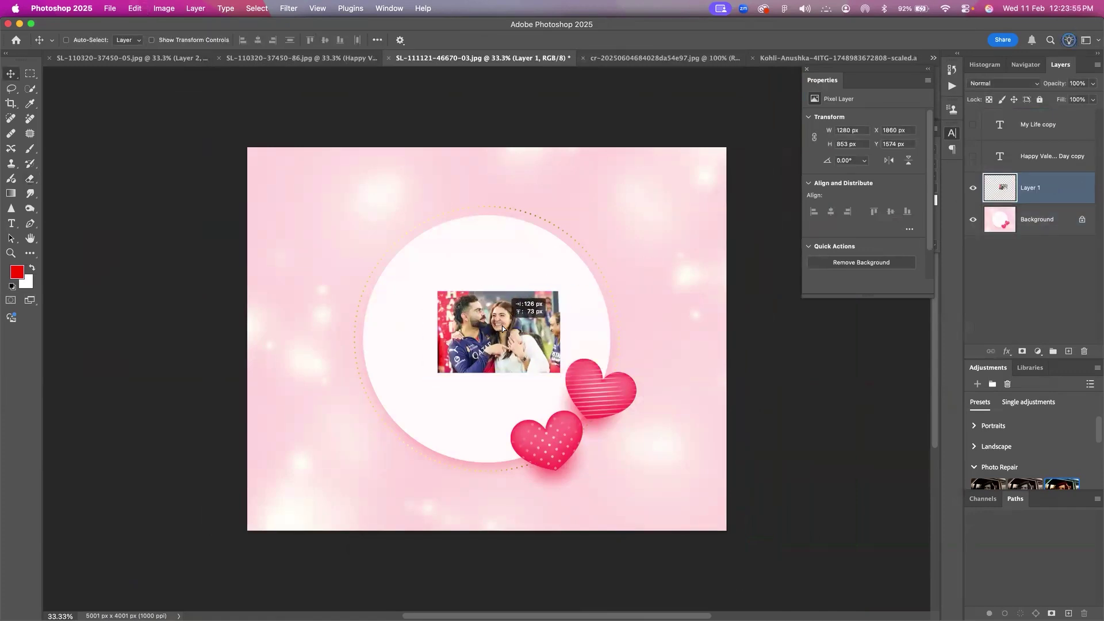
Hide the photo layer, unlock the Background layer and select its white circle without the hearts using the Quick Selection tool.
{"action": "left_click", "coordinate": [971, 190]}
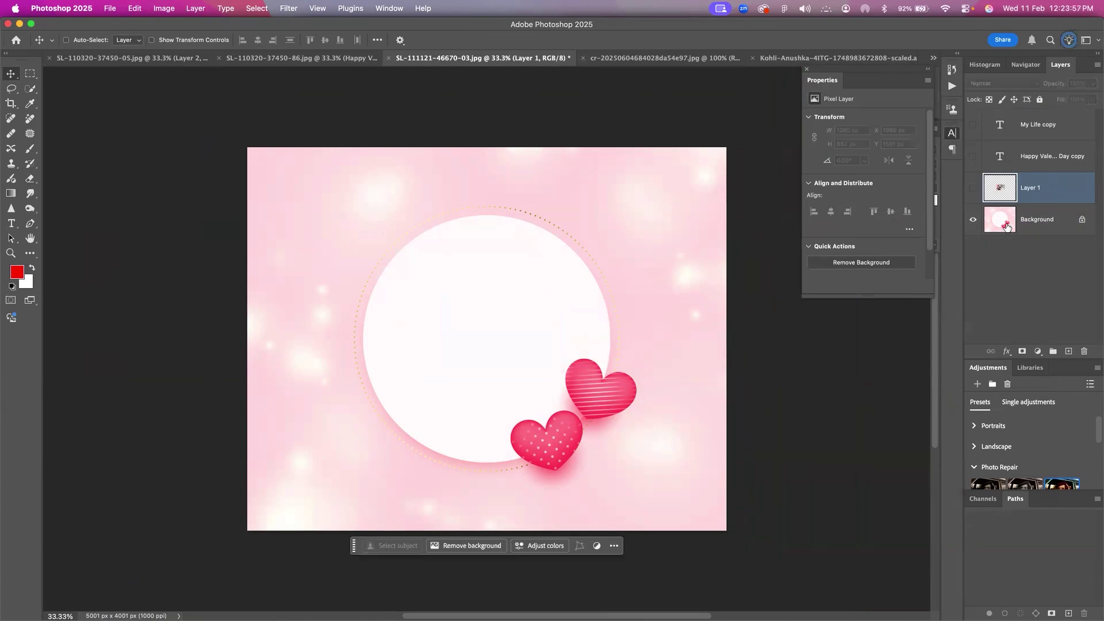
{"action": "left_click", "coordinate": [1004, 224]}
{"action": "left_click", "coordinate": [1081, 222]}
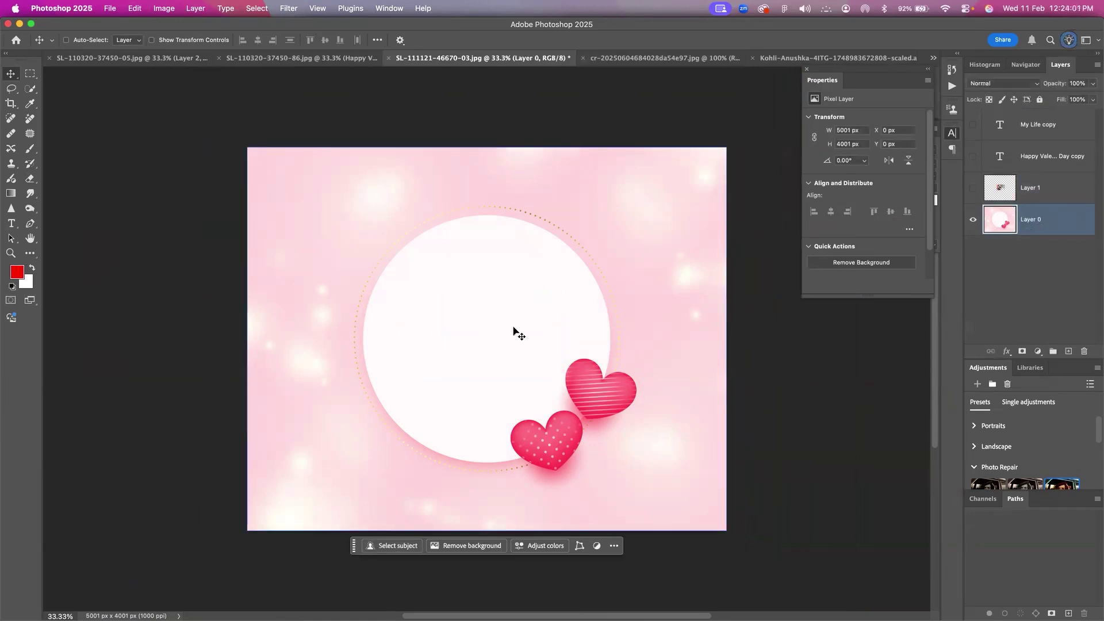
{"action": "left_click", "coordinate": [28, 92]}
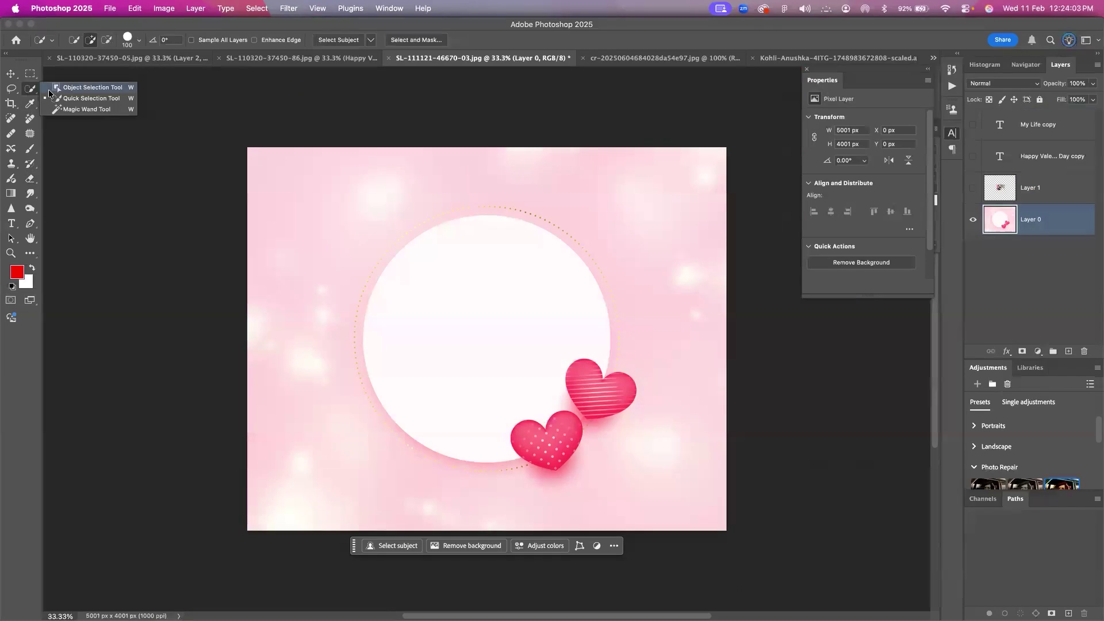
{"action": "left_click", "coordinate": [58, 99]}
{"action": "mouse_move", "coordinate": [428, 285]}
{"action": "left_mouse_down"}
{"action": "mouse_move", "coordinate": [410, 313]}
{"action": "mouse_move", "coordinate": [409, 273]}
{"action": "mouse_move", "coordinate": [495, 362]}
{"action": "left_mouse_up"}
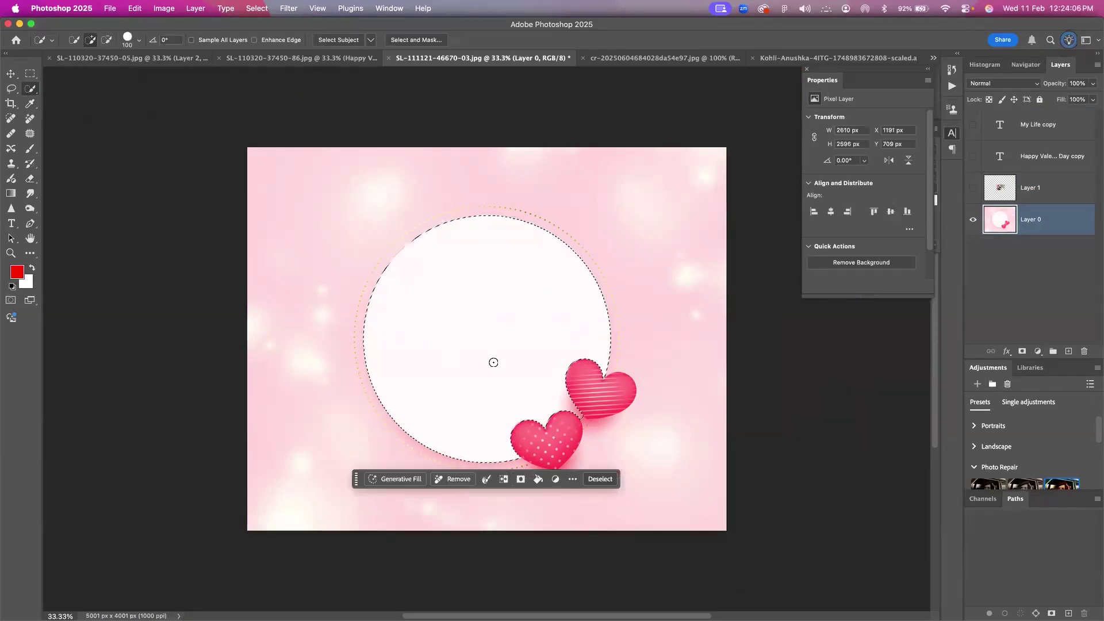
Show the photo layer again and add a layer mask to it from the circle selection.
{"action": "left_click", "coordinate": [972, 188]}
{"action": "left_click", "coordinate": [1050, 191]}
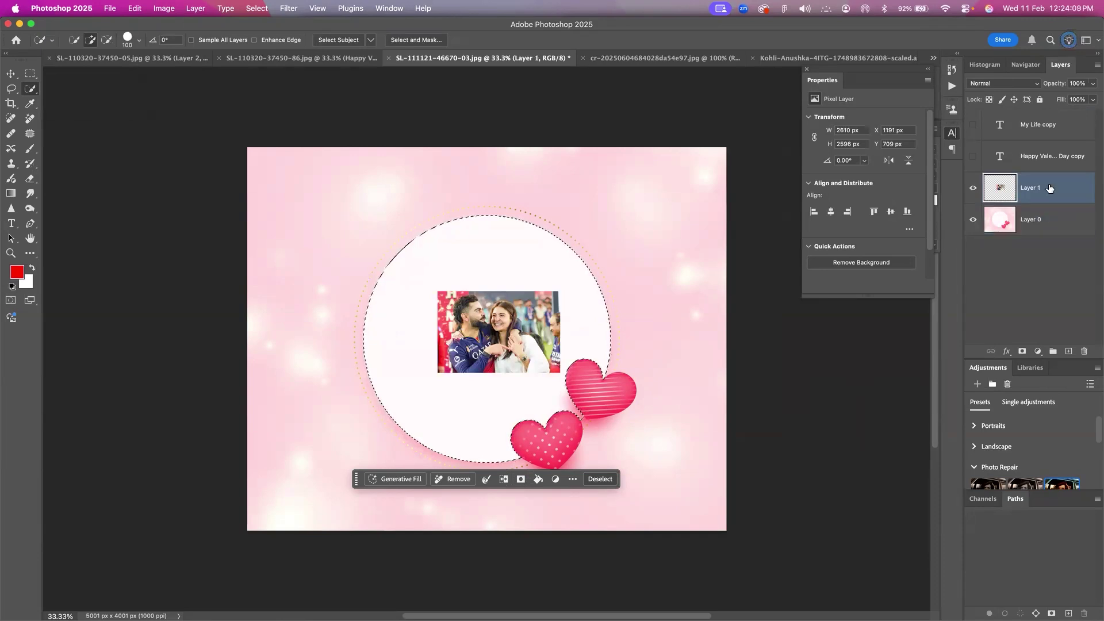
{"action": "left_click", "coordinate": [1021, 351]}
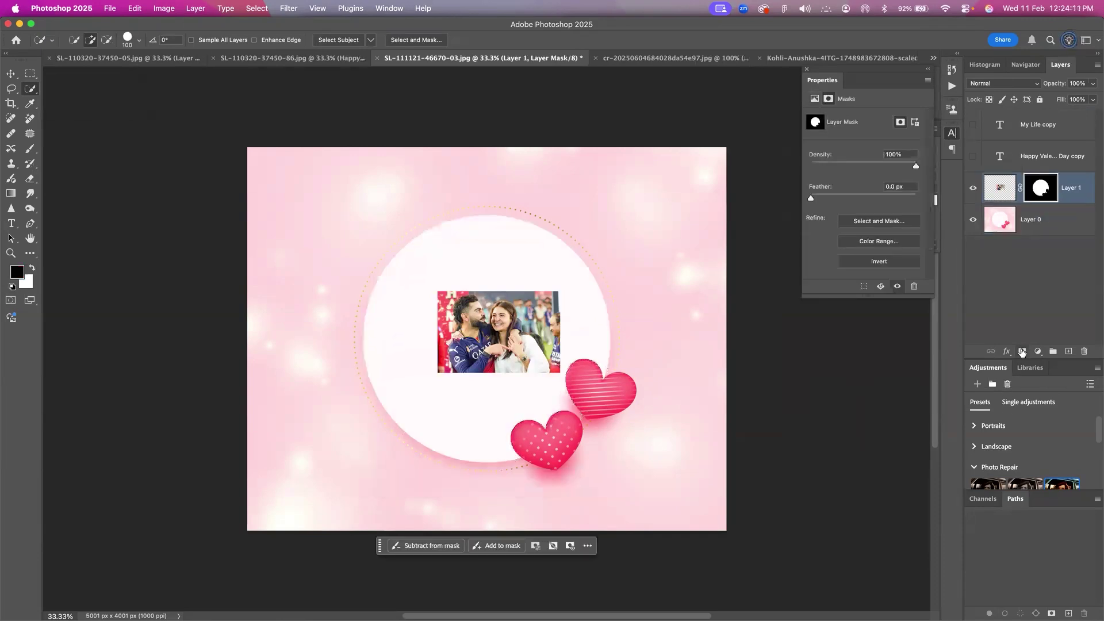
Unlink the photo from its mask, enlarge it to about 3979 × 2651 px and position the couple to fill the circle.
{"action": "left_click", "coordinate": [1020, 191]}
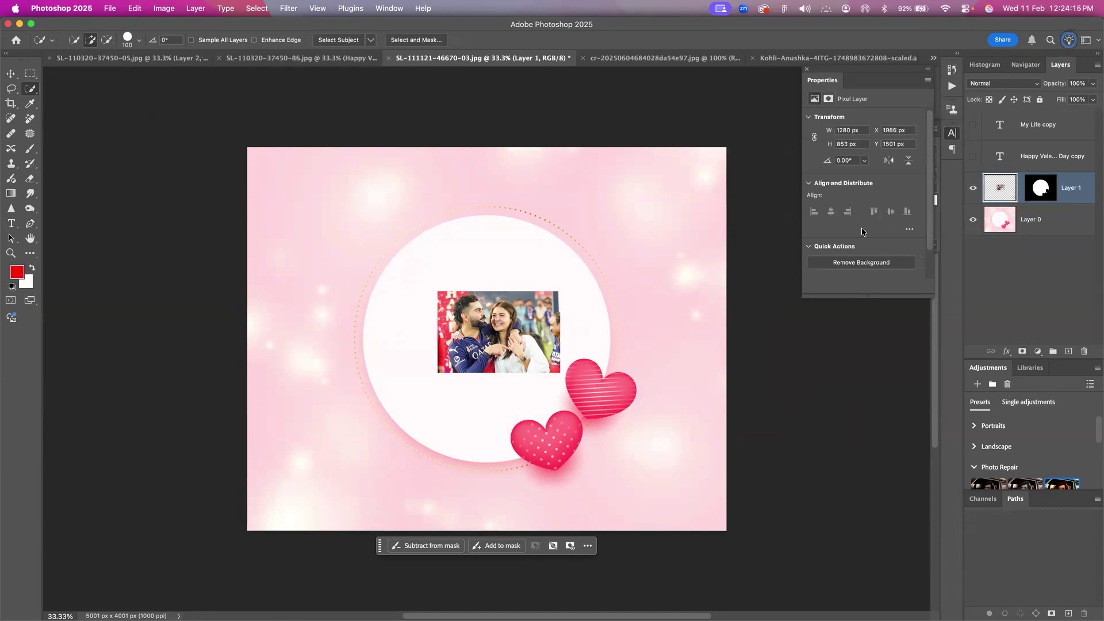
{"action": "key", "text": "super+t"}
{"action": "left_click_drag", "start_coordinate": [563, 291], "coordinate": [687, 191]}
{"action": "left_click_drag", "start_coordinate": [583, 276], "coordinate": [609, 288]}
{"action": "key", "text": "Return"}
{"action": "key", "text": "w"}
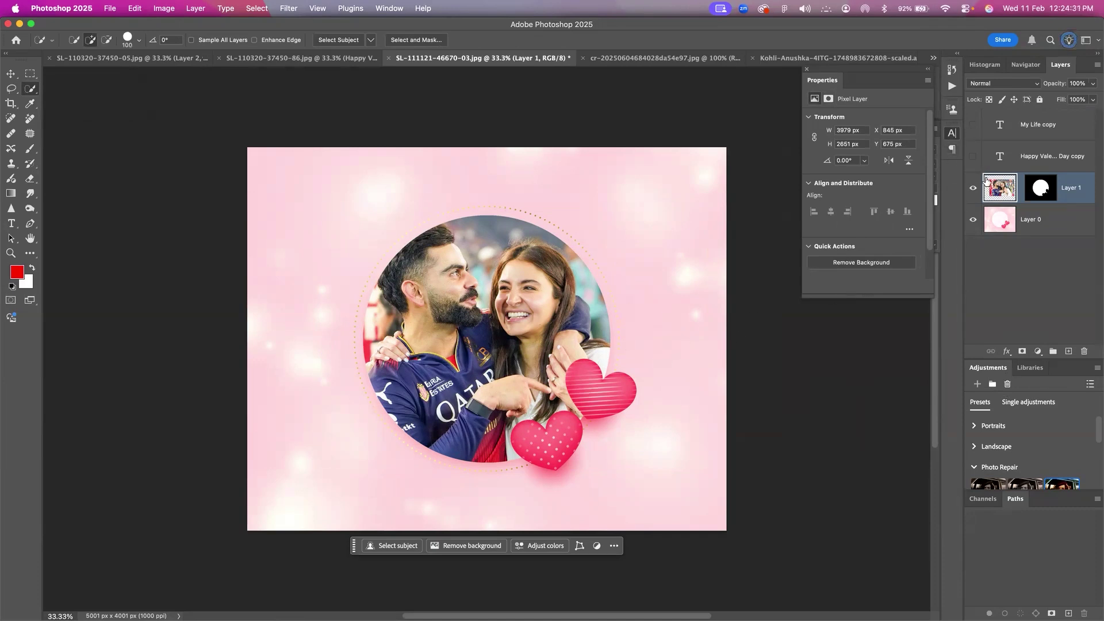
Show the Happy Valentine's Day and My Life text layers.
{"action": "left_click", "coordinate": [973, 157]}
{"action": "left_click", "coordinate": [973, 125]}
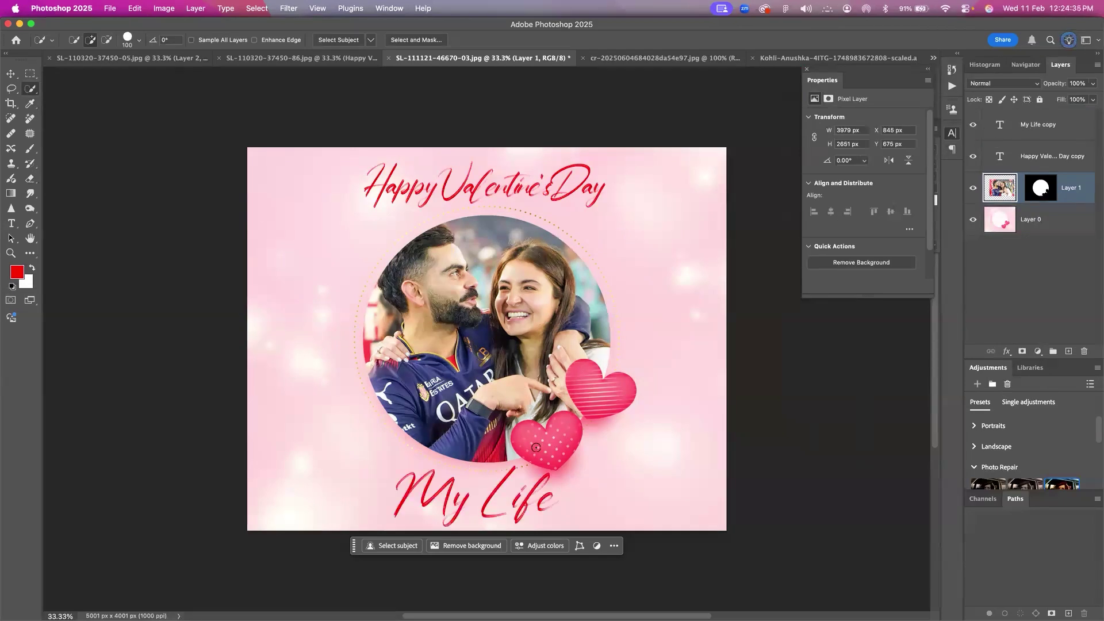
{"action": "key", "text": "v"}
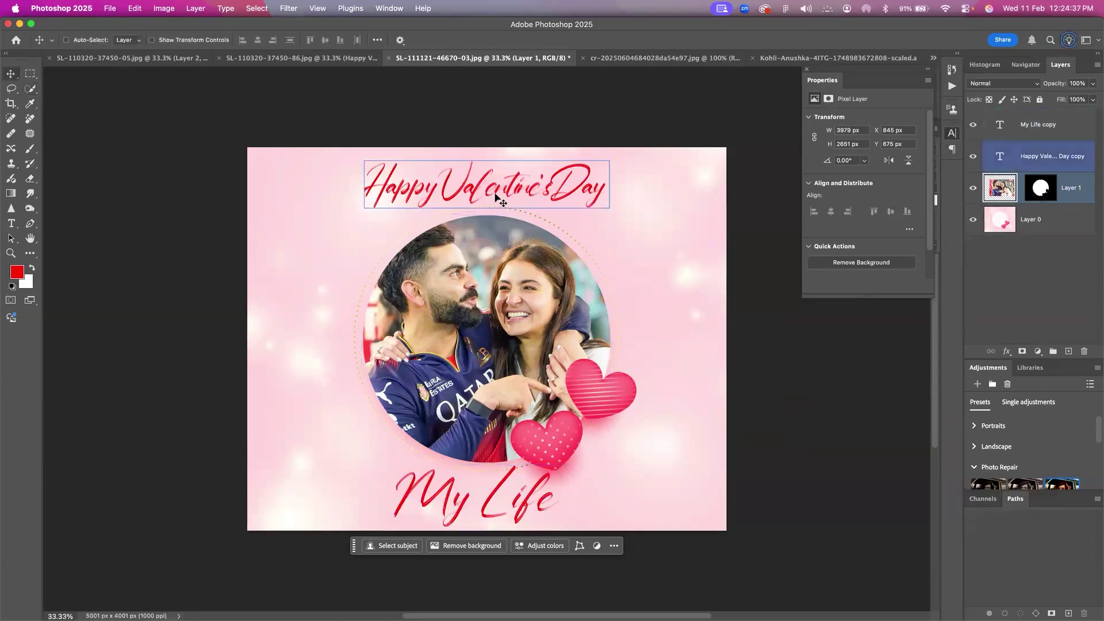
{"action": "scroll", "coordinate": [515, 190], "scroll_direction": "right", "scroll_amount": 3}
{"action": "scroll", "coordinate": [515, 192], "scroll_direction": "left", "scroll_amount": 1}
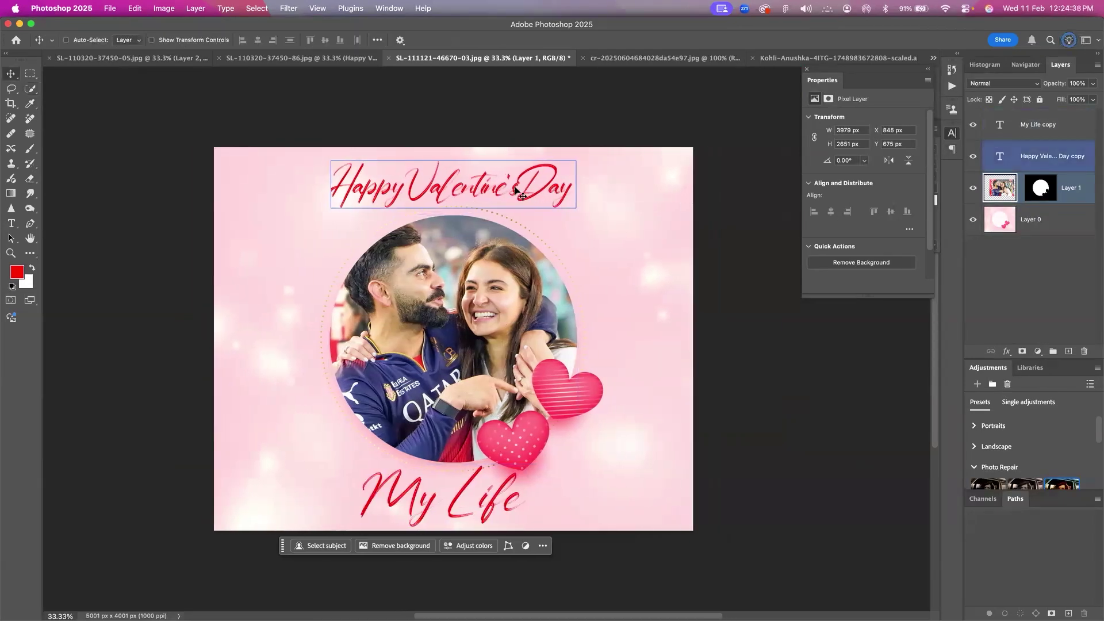
Softly erase the photo's edges around the circle with an 800 px Eraser to fade them into the white.
{"action": "left_click", "coordinate": [1041, 190]}
{"action": "left_click", "coordinate": [1001, 194]}
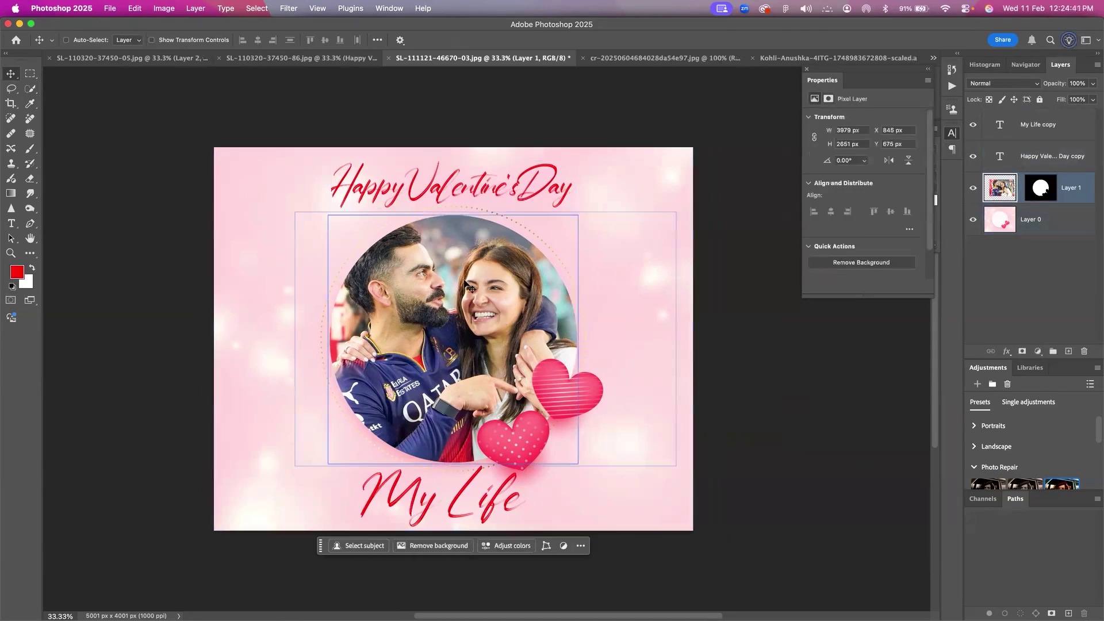
{"action": "key", "text": "e"}
{"action": "key", "text": "bracketright"}
{"action": "key", "text": "bracketright"}
{"action": "key", "text": "bracketright"}
{"action": "key", "text": "bracketright"}
{"action": "key", "text": "bracketright"}
{"action": "mouse_move", "coordinate": [590, 295]}
{"action": "left_mouse_down"}
{"action": "mouse_move", "coordinate": [584, 380]}
{"action": "mouse_move", "coordinate": [560, 263]}
{"action": "mouse_move", "coordinate": [503, 215]}
{"action": "mouse_move", "coordinate": [443, 199]}
{"action": "mouse_move", "coordinate": [525, 207]}
{"action": "mouse_move", "coordinate": [382, 208]}
{"action": "mouse_move", "coordinate": [337, 238]}
{"action": "mouse_move", "coordinate": [365, 221]}
{"action": "mouse_move", "coordinate": [311, 322]}
{"action": "mouse_move", "coordinate": [310, 395]}
{"action": "mouse_move", "coordinate": [316, 367]}
{"action": "mouse_move", "coordinate": [318, 397]}
{"action": "mouse_move", "coordinate": [449, 492]}
{"action": "mouse_move", "coordinate": [545, 486]}
{"action": "mouse_move", "coordinate": [363, 472]}
{"action": "mouse_move", "coordinate": [291, 423]}
{"action": "mouse_move", "coordinate": [289, 397]}
{"action": "mouse_move", "coordinate": [401, 485]}
{"action": "mouse_move", "coordinate": [336, 447]}
{"action": "left_mouse_up"}
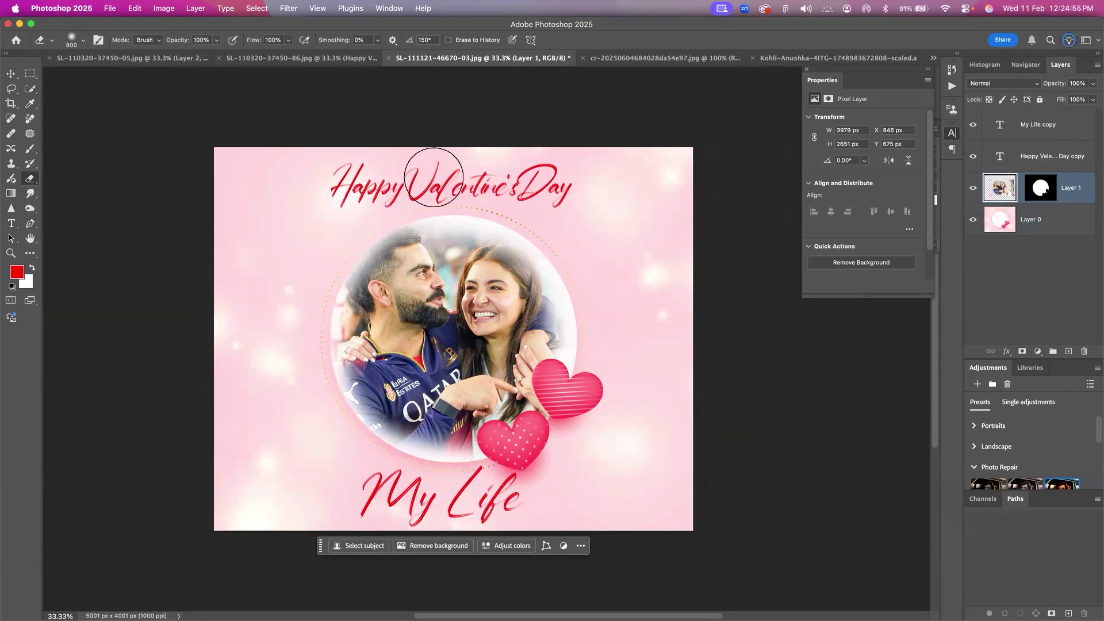
{"action": "left_click", "coordinate": [259, 59]}
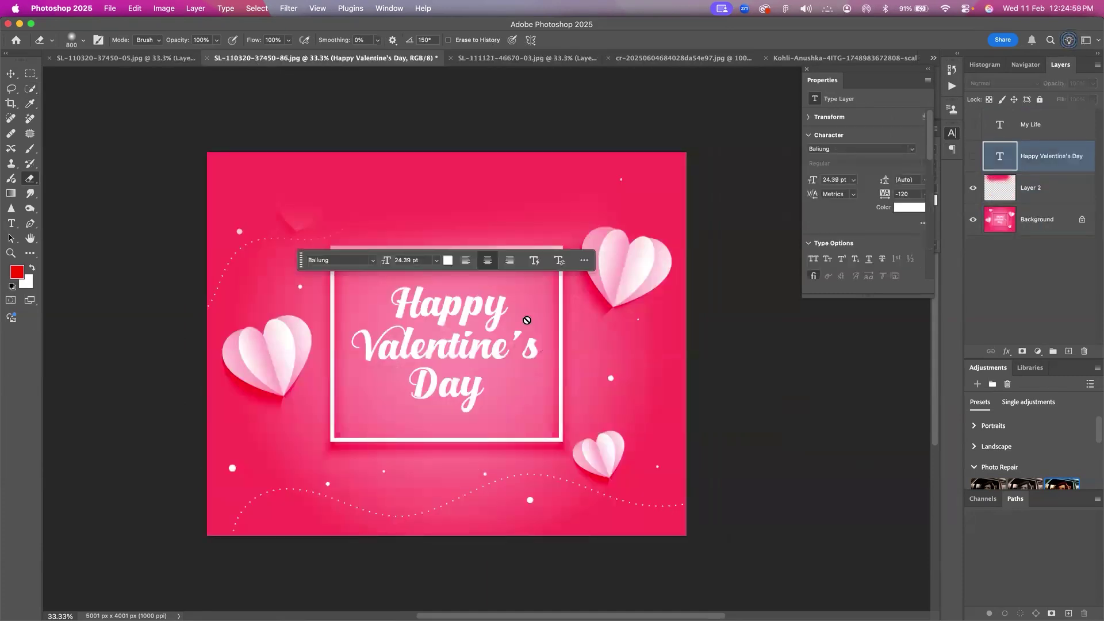
{"action": "left_click_drag", "start_coordinate": [301, 263], "coordinate": [325, 583]}
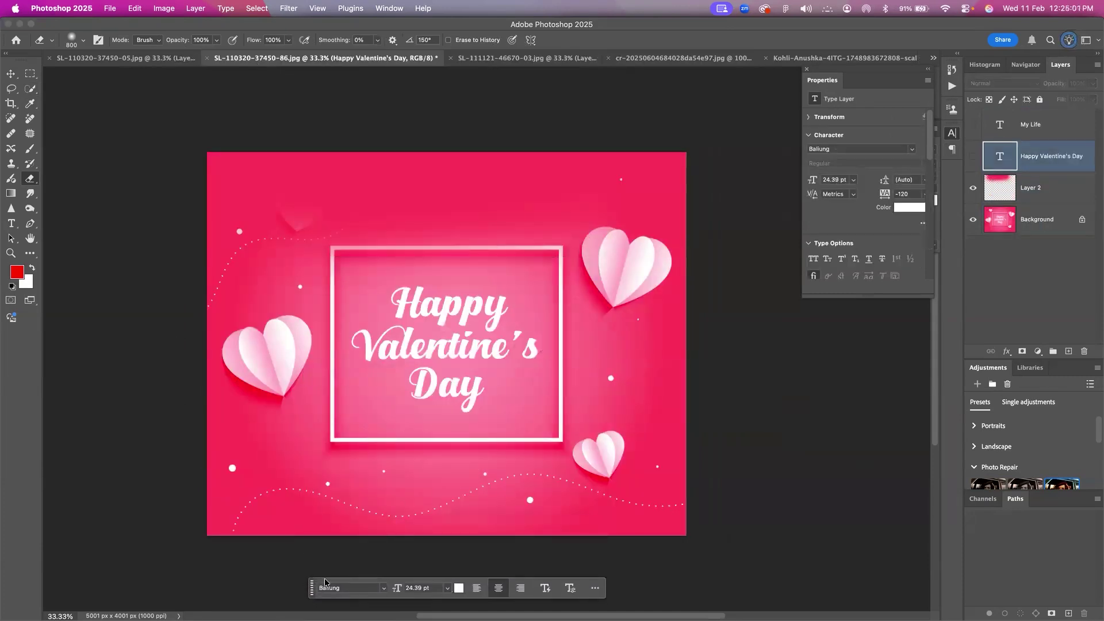
{"action": "left_click_drag", "start_coordinate": [511, 369], "coordinate": [562, 340]}
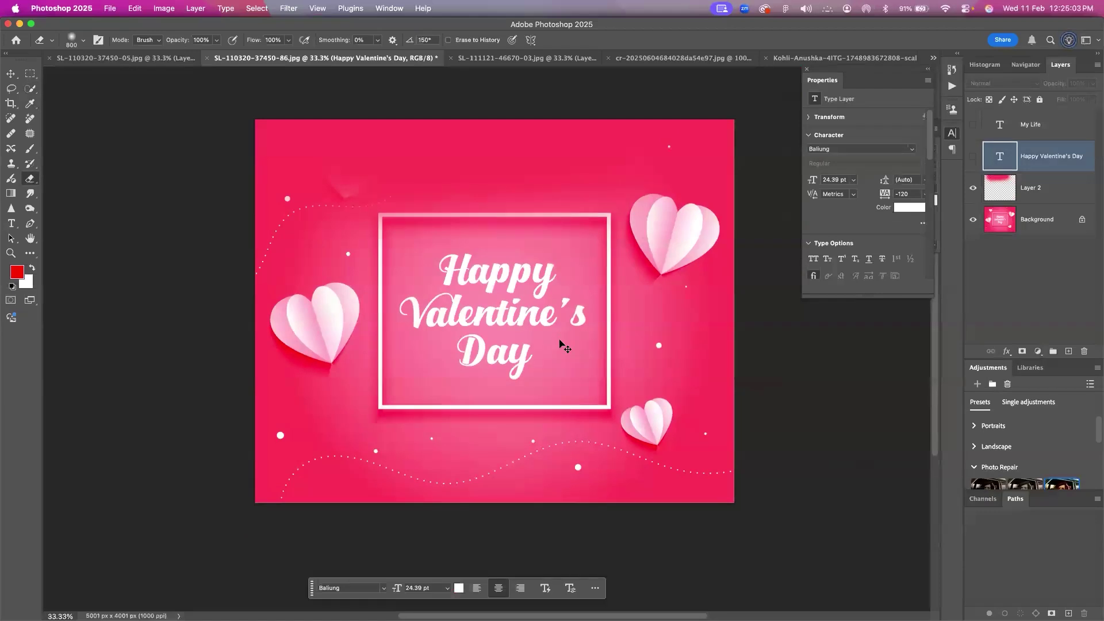
{"action": "key", "text": "super+v"}
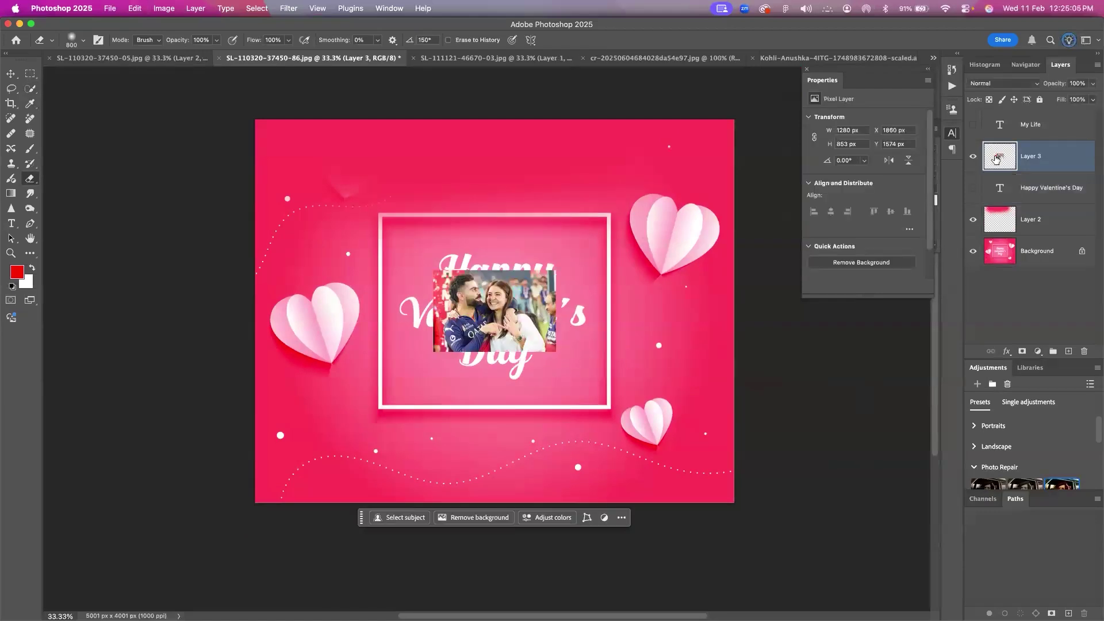
Enlarge the pasted couple photo to about 3152 × 2101 px so it covers the white frame.
{"action": "key", "text": "v"}
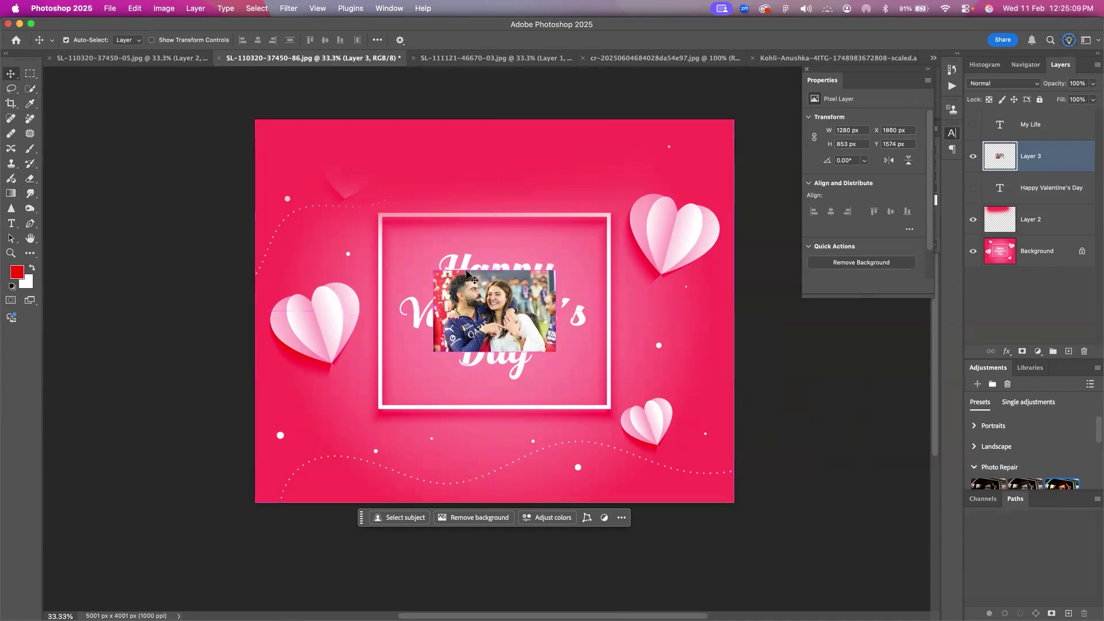
{"action": "key", "text": "super+t"}
{"action": "left_click_drag", "start_coordinate": [492, 270], "coordinate": [493, 205]}
{"action": "key", "text": "Return"}
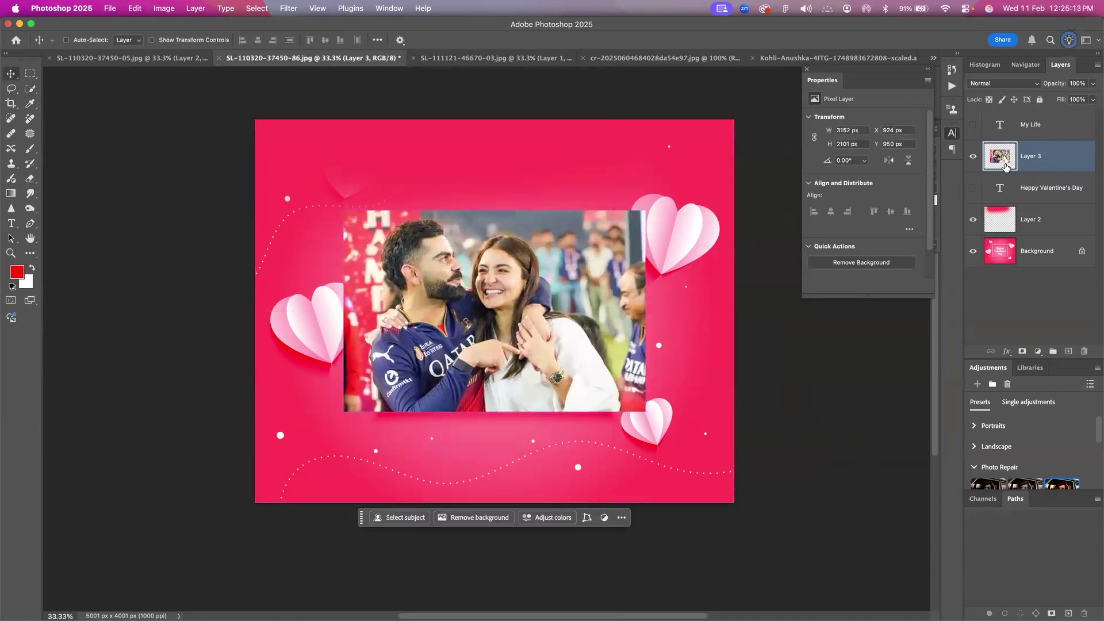
Hide the photo layer and make a rectangular selection of the white frame's interior on the Background layer.
{"action": "left_click", "coordinate": [973, 158]}
{"action": "left_click", "coordinate": [1001, 257]}
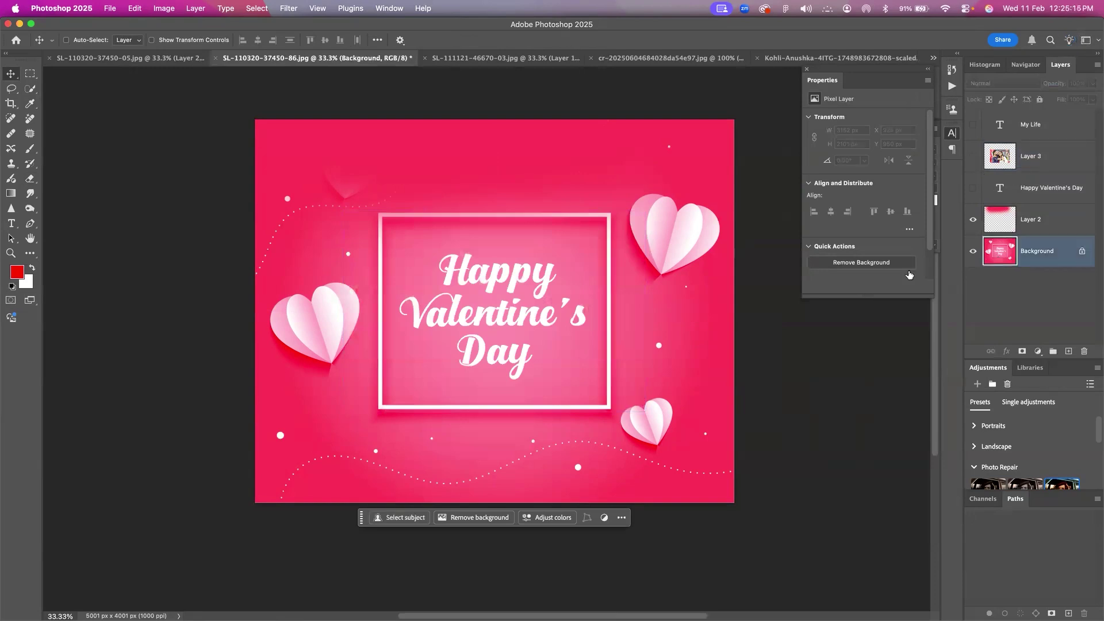
{"action": "key", "text": "m"}
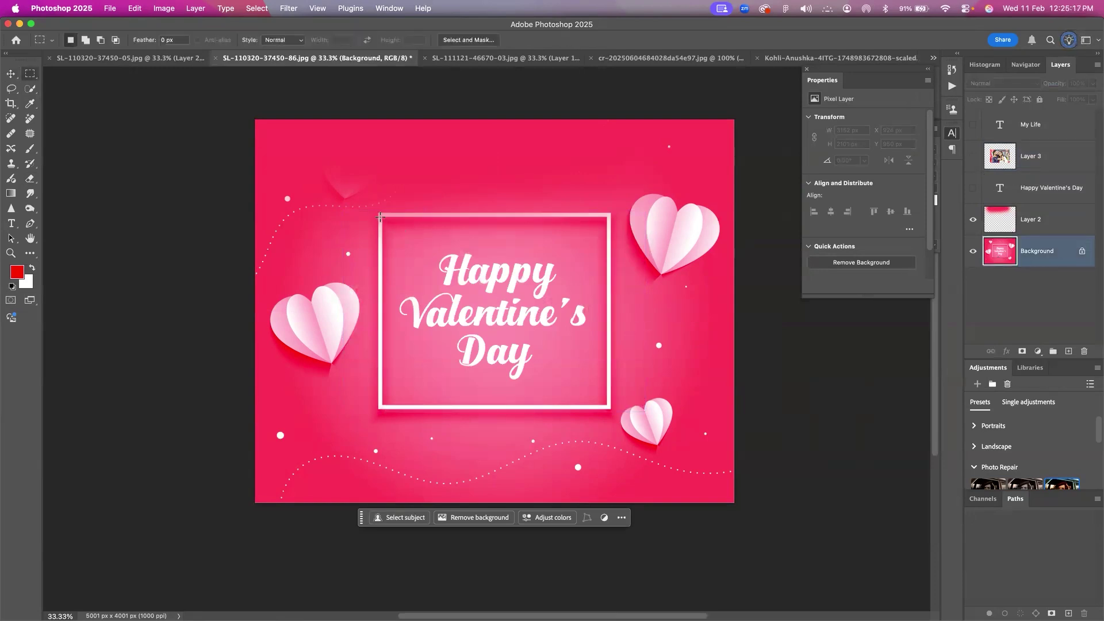
{"action": "left_click_drag", "start_coordinate": [381, 216], "coordinate": [608, 408]}
Show the couple photo layer again and add a layer mask to it from the frame selection.
{"action": "left_click", "coordinate": [1035, 158]}
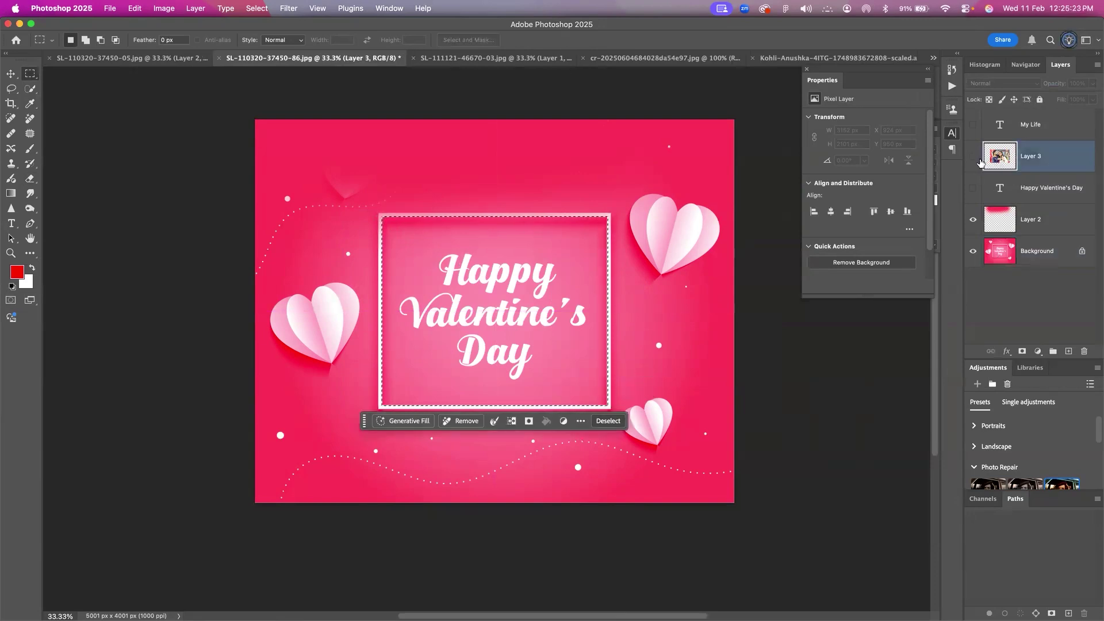
{"action": "left_click", "coordinate": [973, 158]}
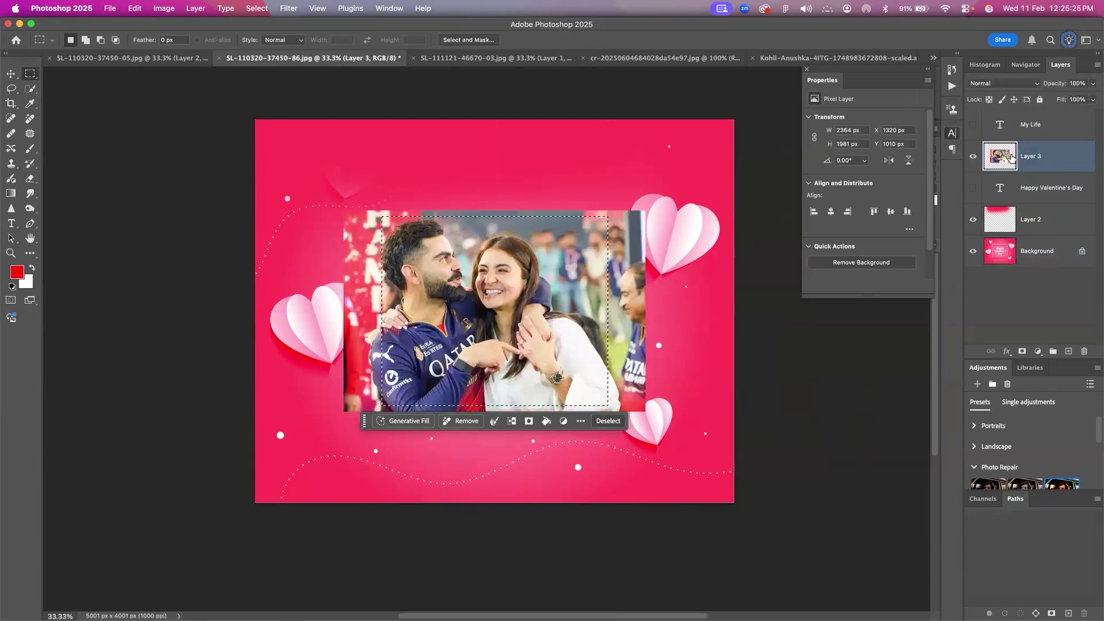
{"action": "left_click", "coordinate": [1022, 351]}
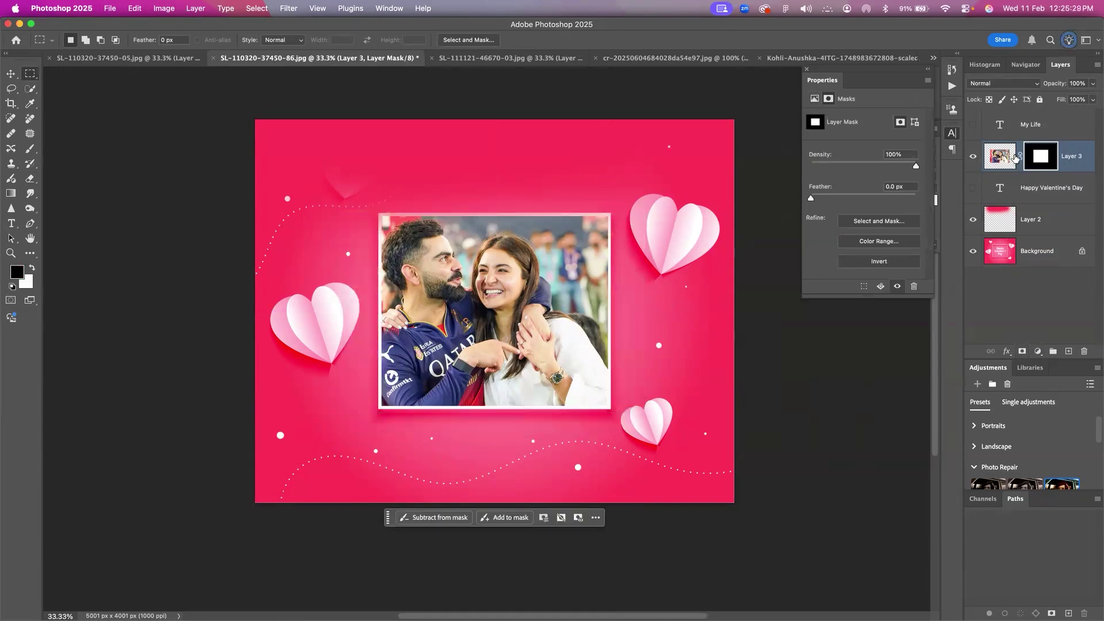
Unlink the photo from its mask and shift it to about X 1314 px to centre the couple in the frame.
{"action": "left_click", "coordinate": [1009, 162]}
{"action": "left_click", "coordinate": [1001, 162]}
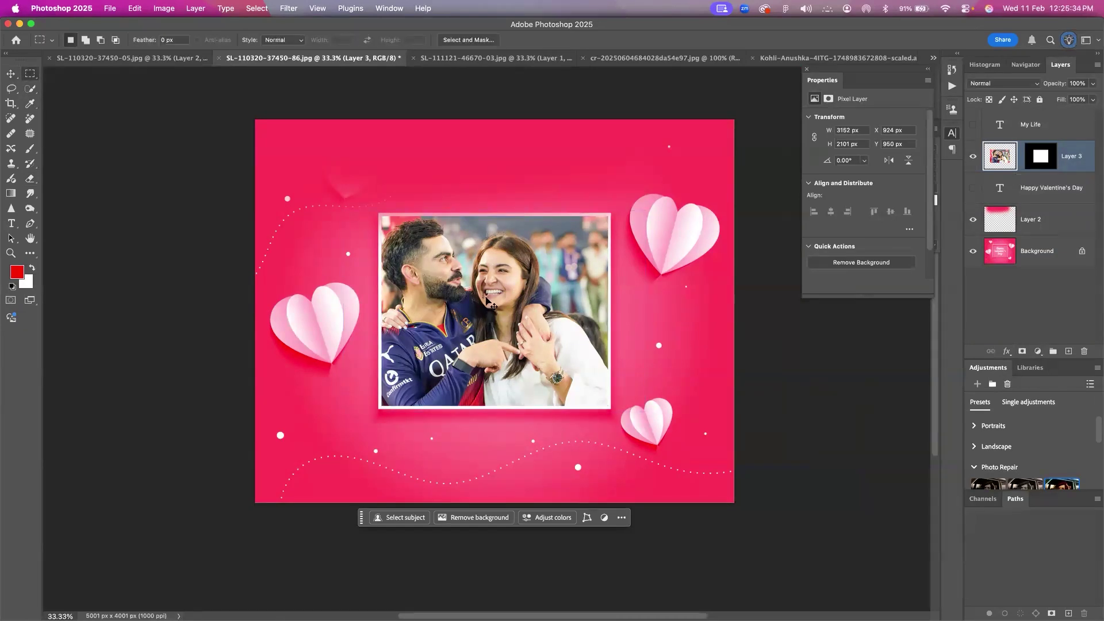
{"action": "key", "text": "v"}
{"action": "left_click_drag", "start_coordinate": [494, 300], "coordinate": [528, 305]}
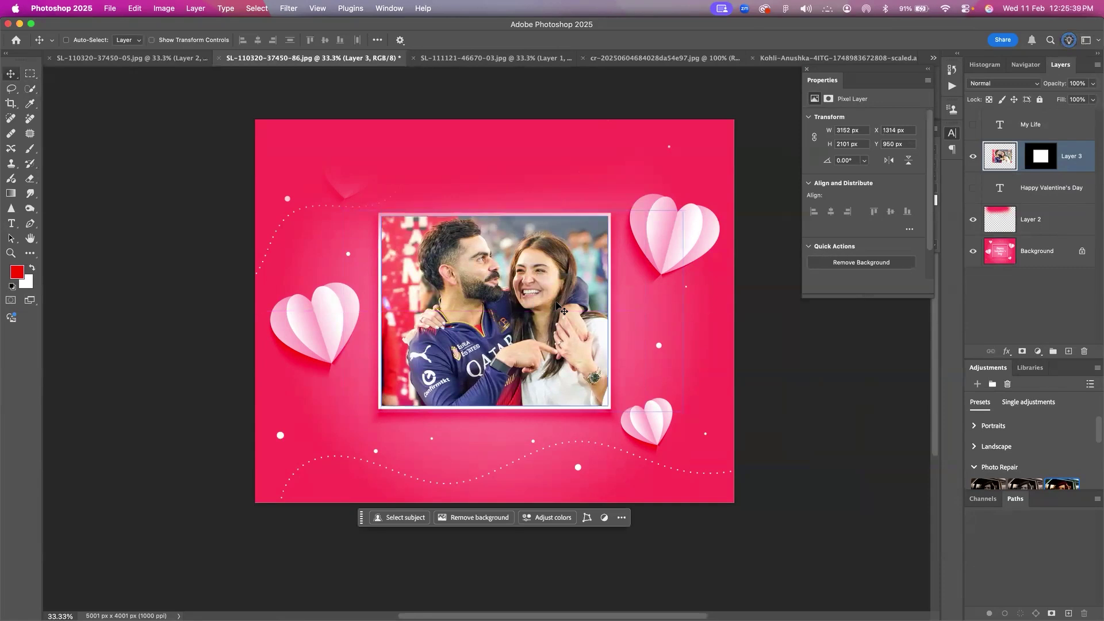
{"action": "scroll", "coordinate": [810, 312], "scroll_direction": "right", "scroll_amount": 2}
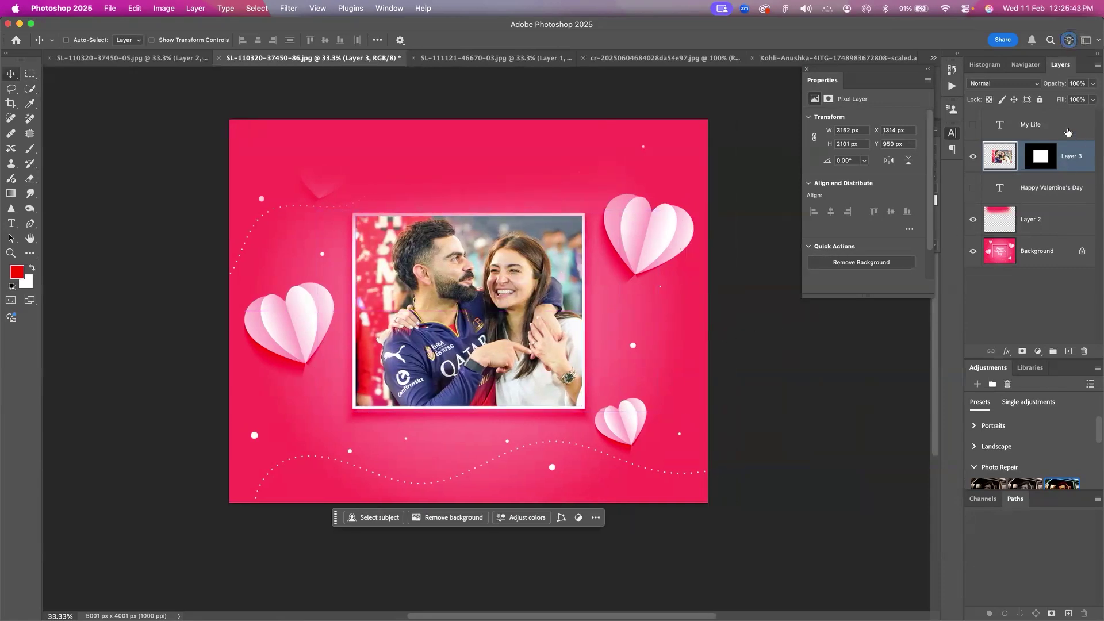
Show the Happy Valentine's Day text above the frame and the My Life text below it.
{"action": "left_click", "coordinate": [973, 188]}
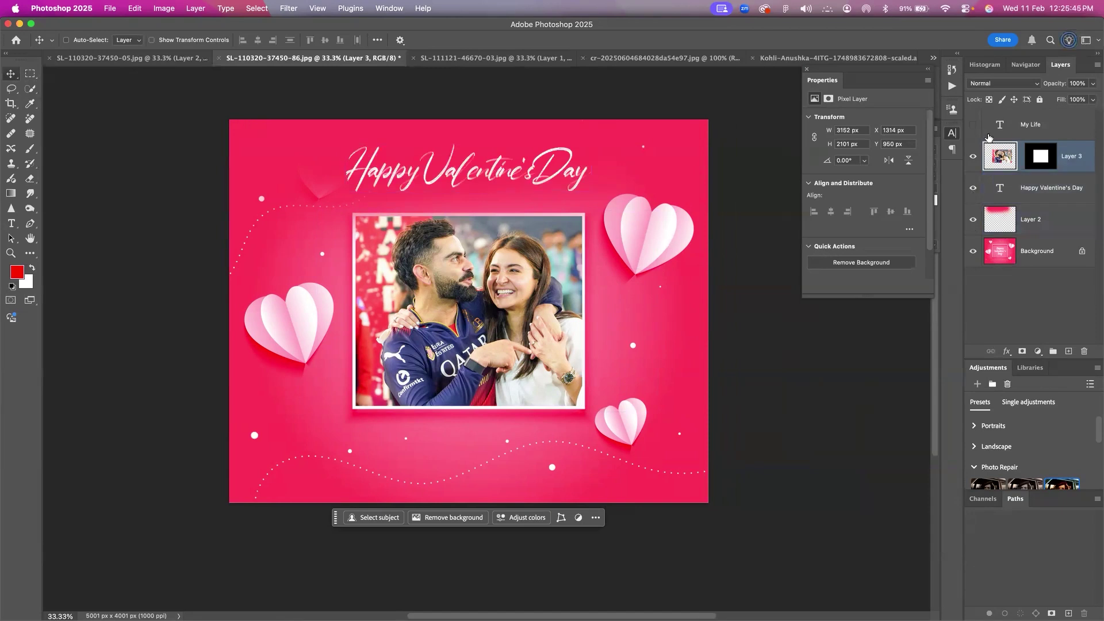
{"action": "left_click", "coordinate": [973, 126]}
{"action": "scroll", "coordinate": [766, 279], "scroll_direction": "down", "scroll_amount": 1}
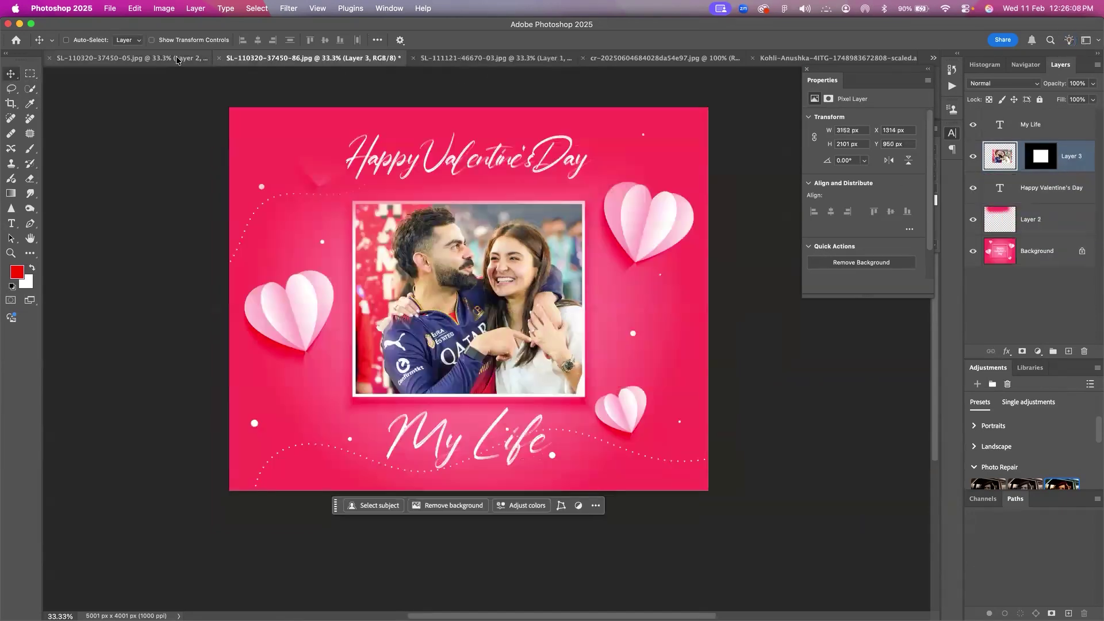
{"action": "left_click", "coordinate": [177, 61]}
{"action": "left_click", "coordinate": [276, 60]}
{"action": "left_click", "coordinate": [457, 61]}
{"action": "left_click", "coordinate": [320, 63]}
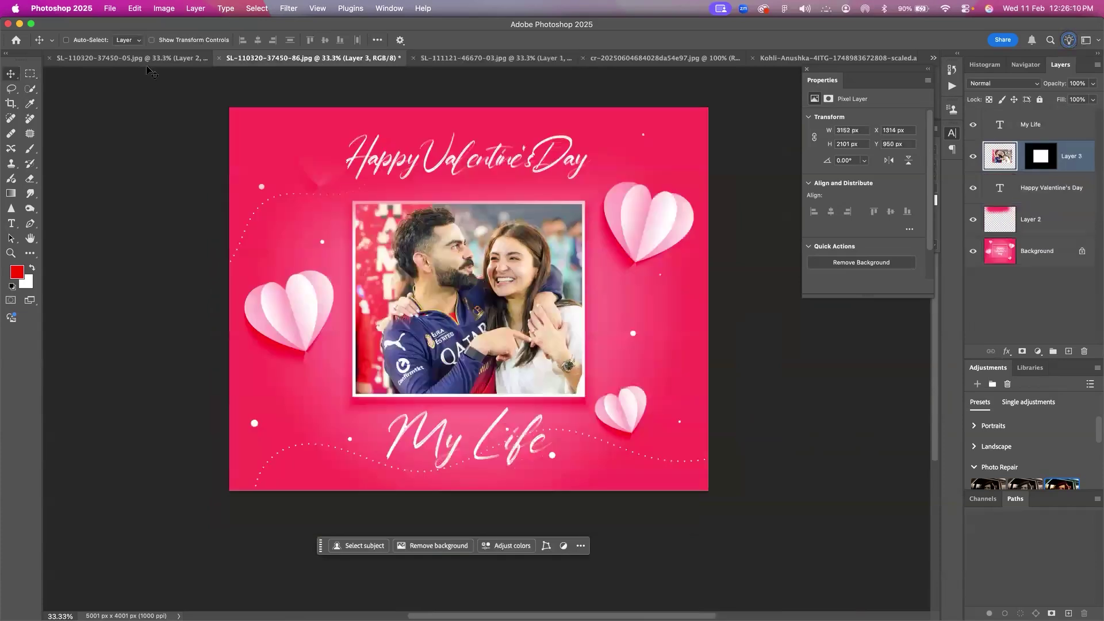